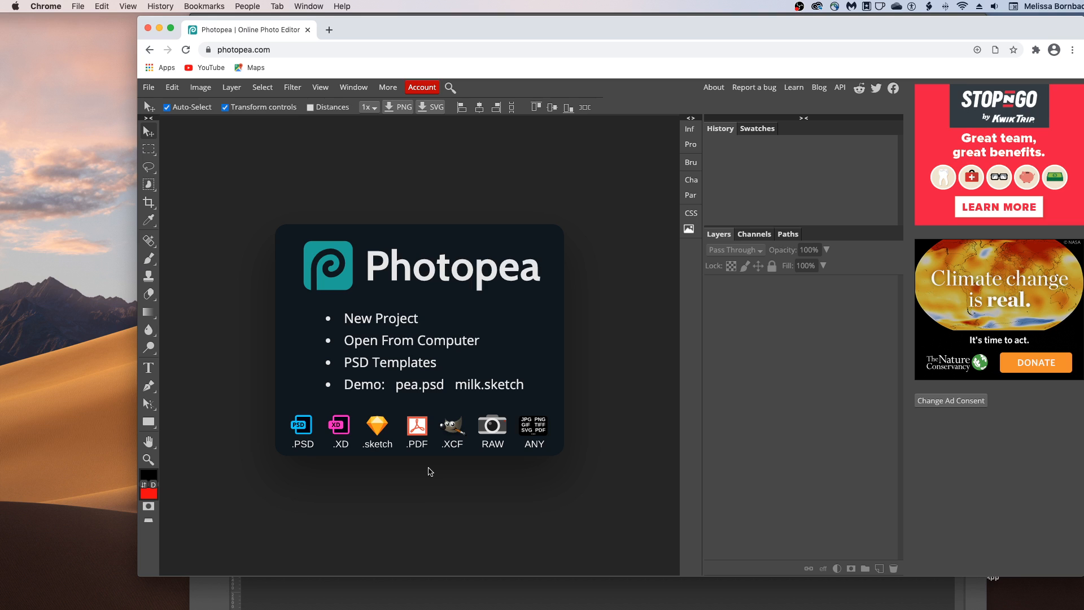
- Open GourmetCupcakes_8x12.psd from the 1_Art folder, sorting the files by newest modification date
click(398, 344)
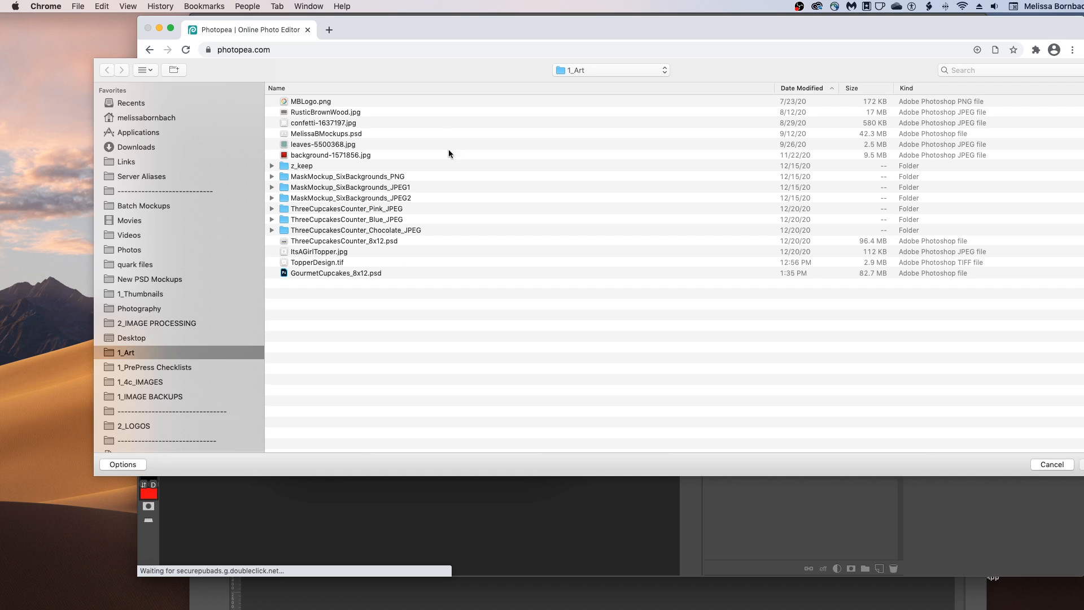
click(807, 88)
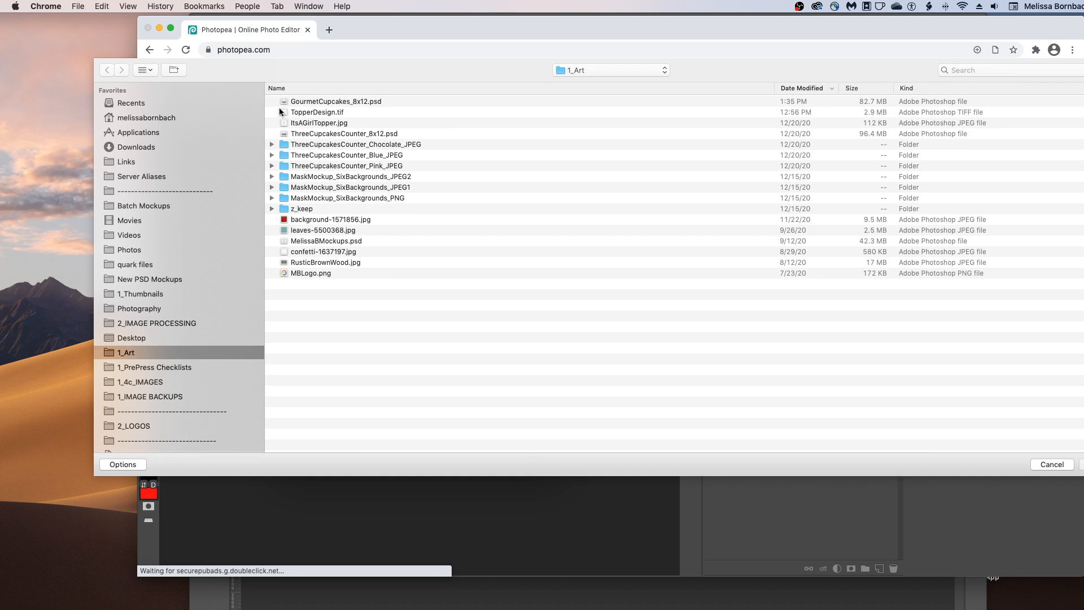
double_click(309, 101)
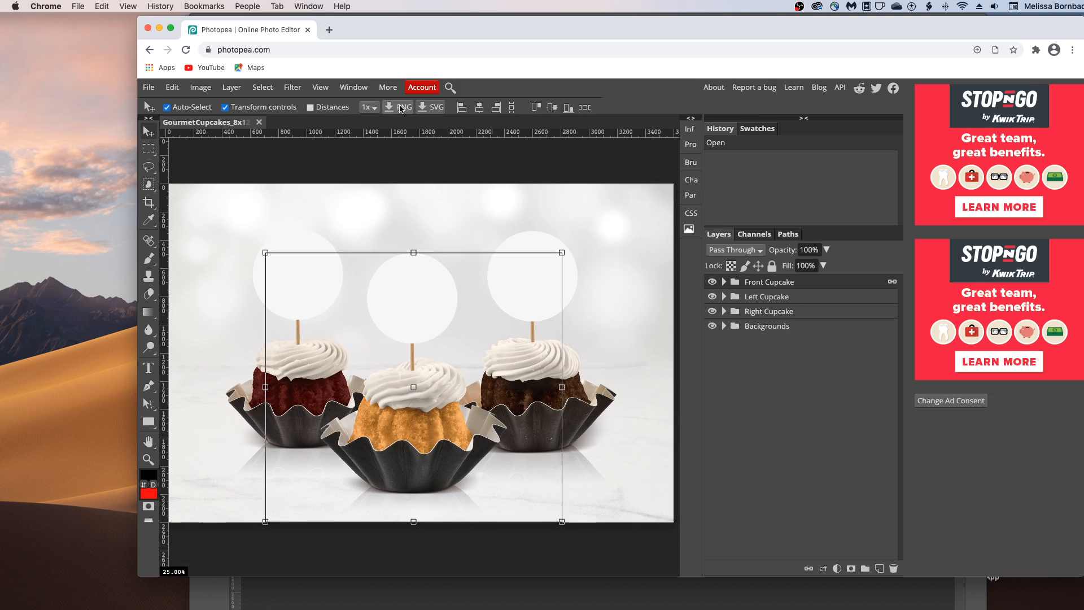
click(348, 89)
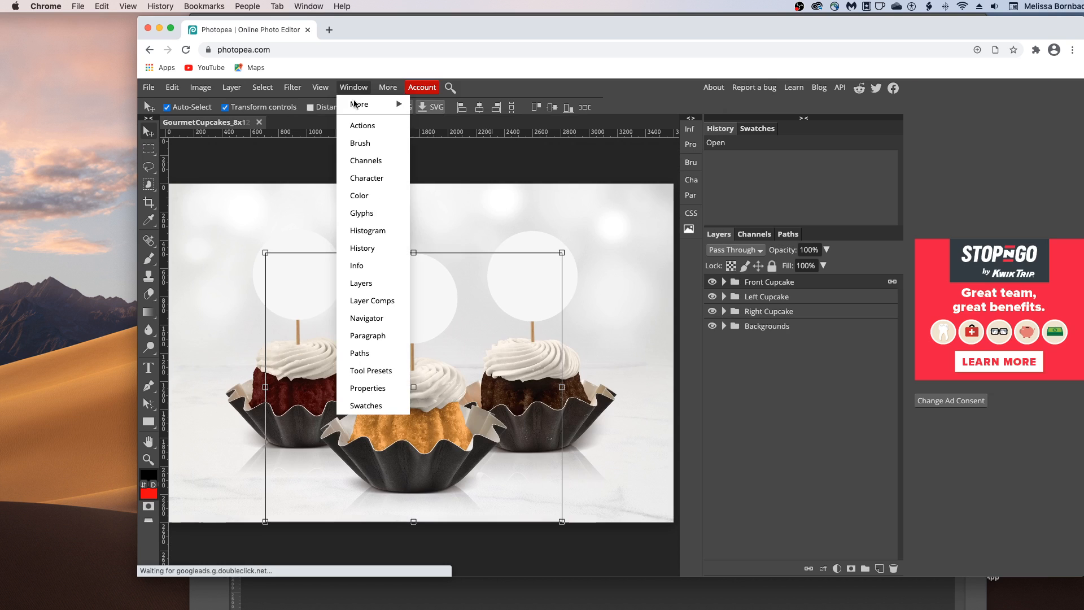
click(578, 175)
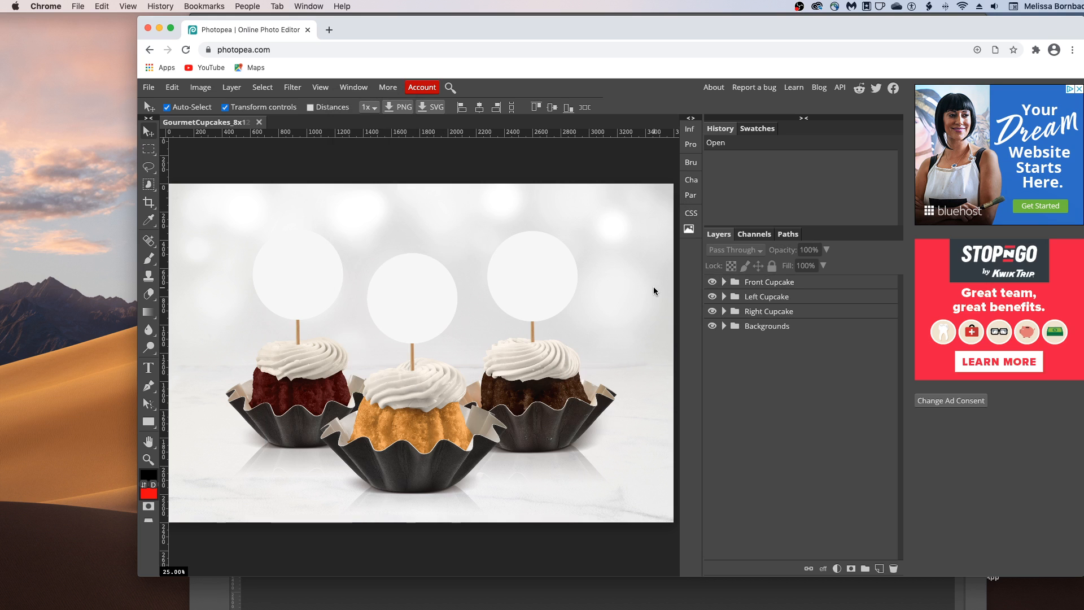
- Open the Design - Topper smart object from the Topper group inside the Front Cupcake group
click(724, 282)
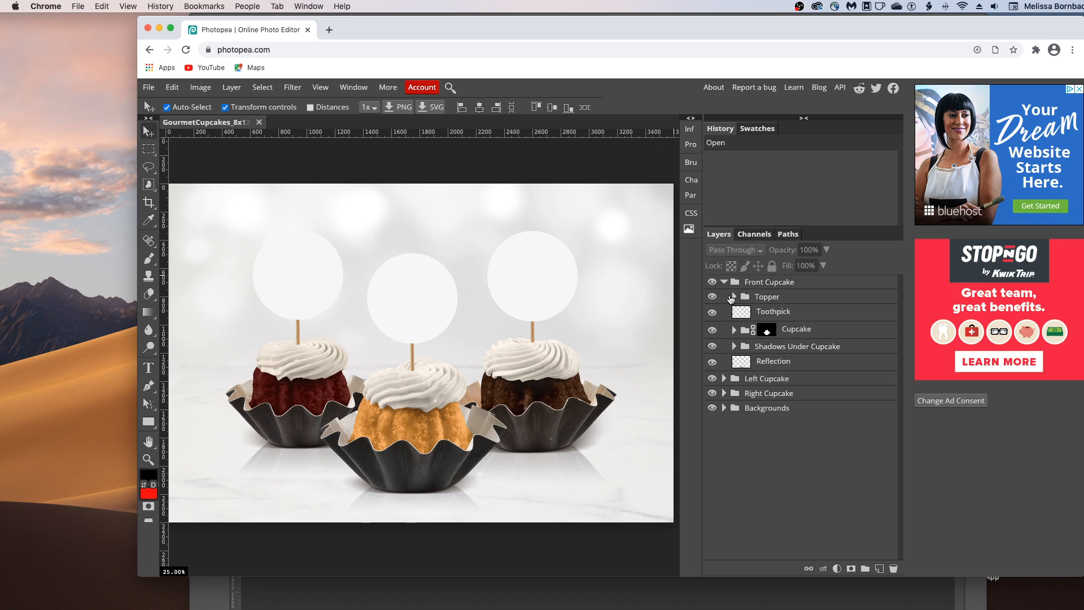
click(735, 298)
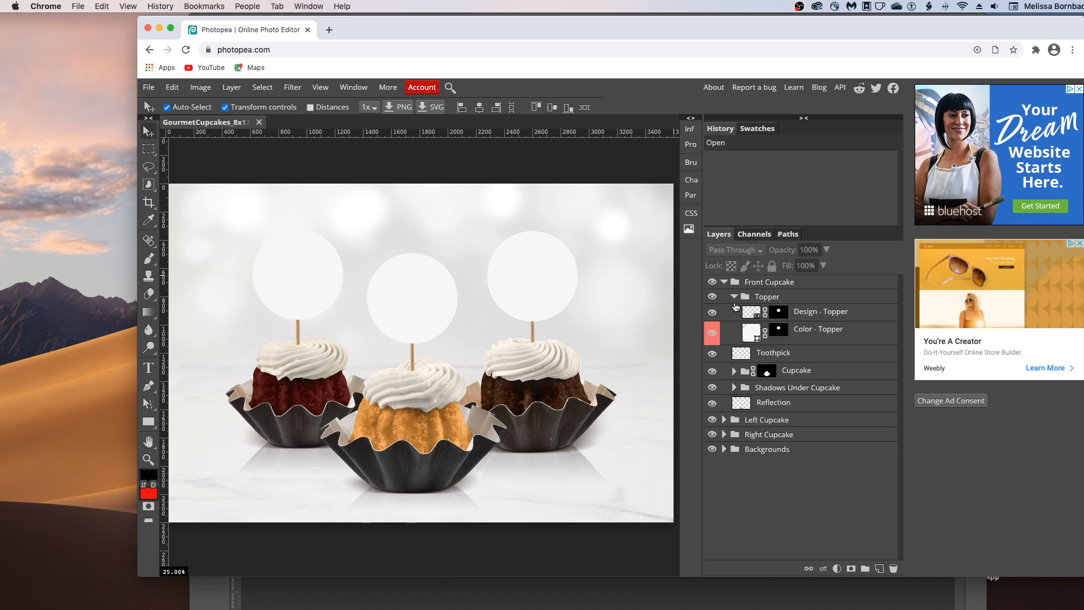
double_click(760, 320)
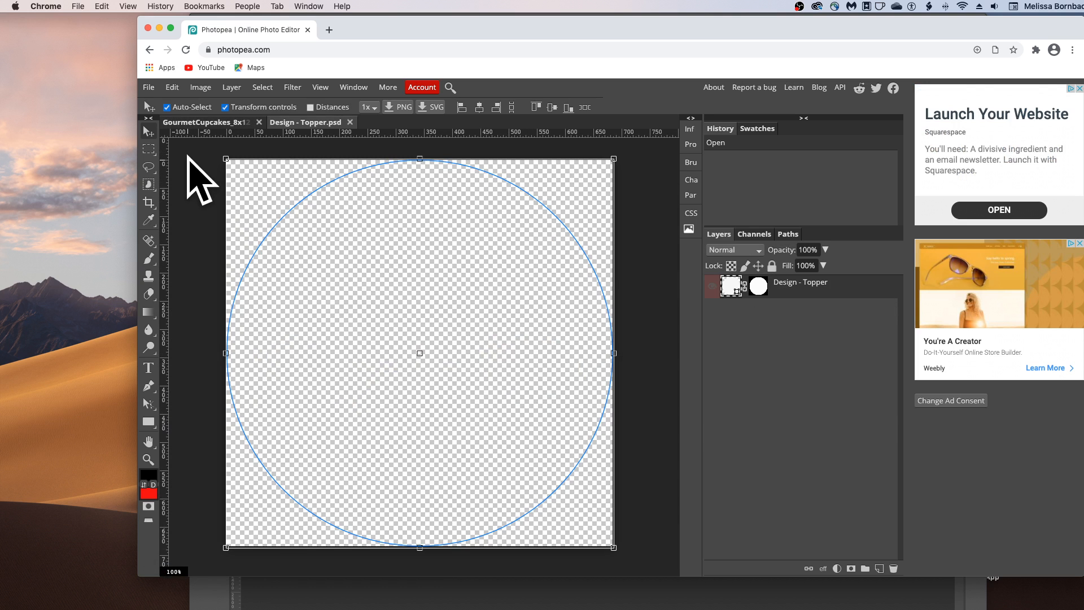
key(super+t)
- Open the artwork file TopperDesign.tif from the 1_Art folder
click(148, 87)
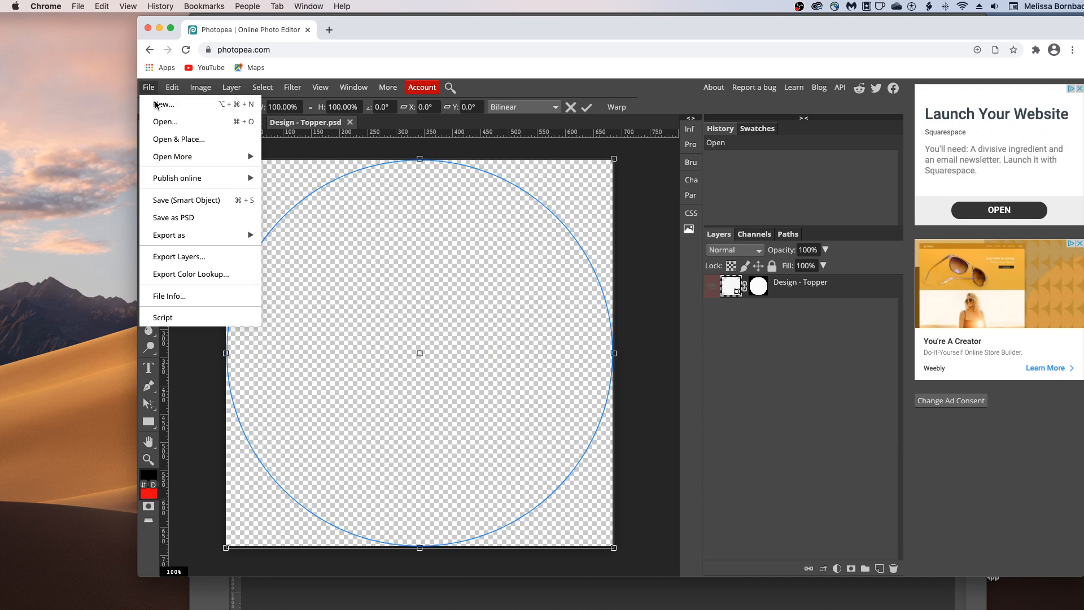
click(161, 121)
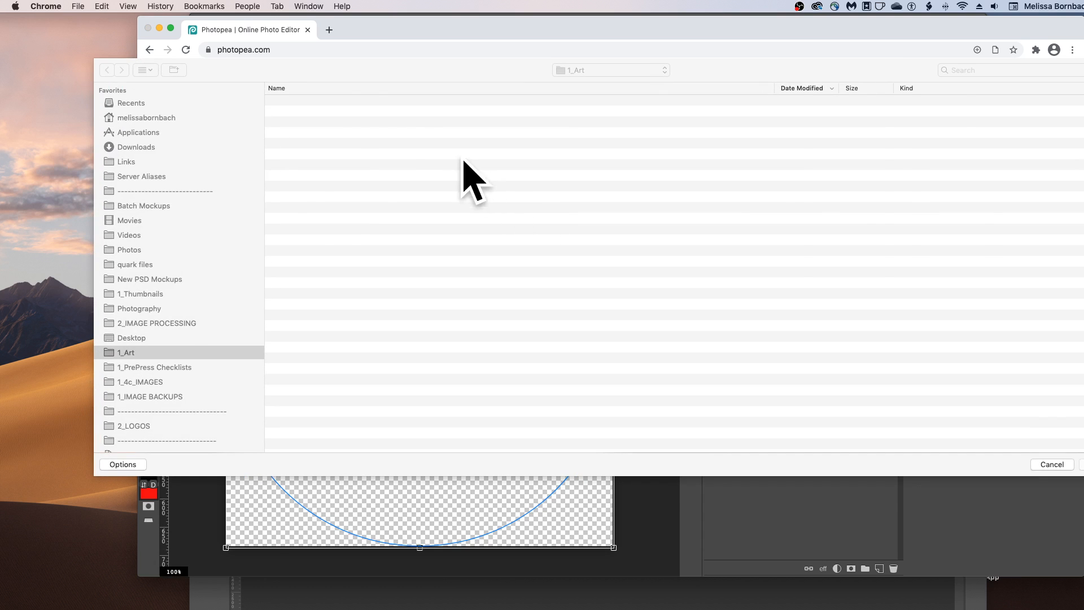
click(324, 113)
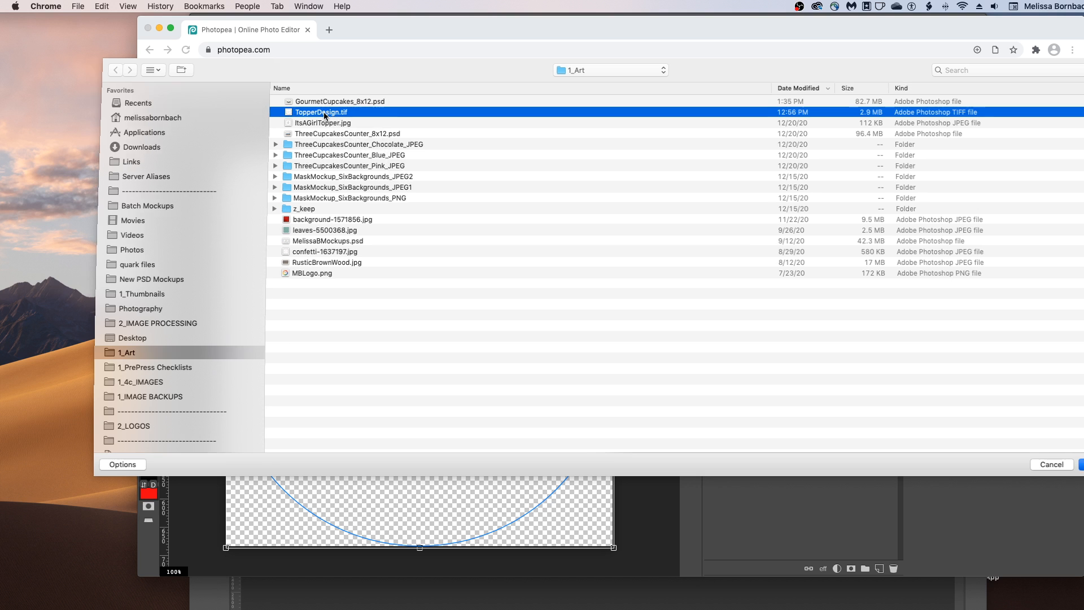
double_click(324, 113)
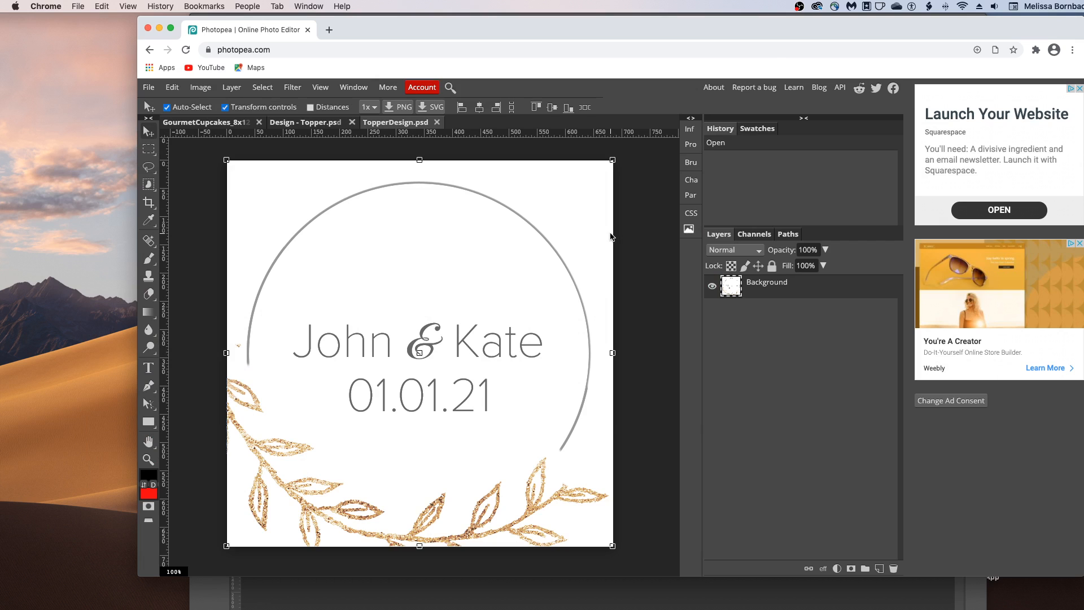
- Select the entire TopperDesign artwork and copy it
click(262, 87)
click(257, 102)
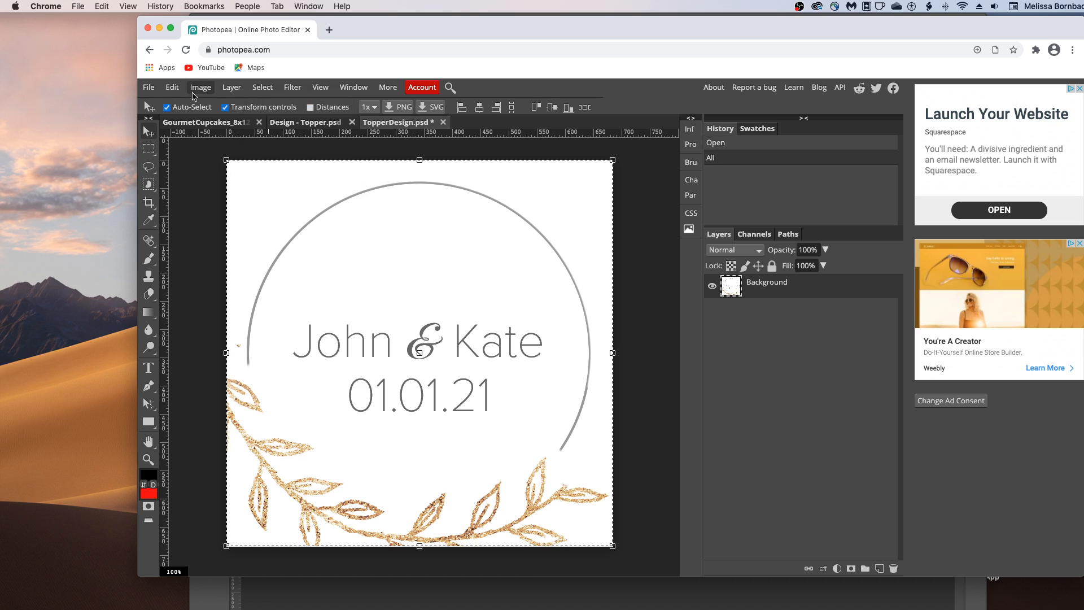
click(172, 87)
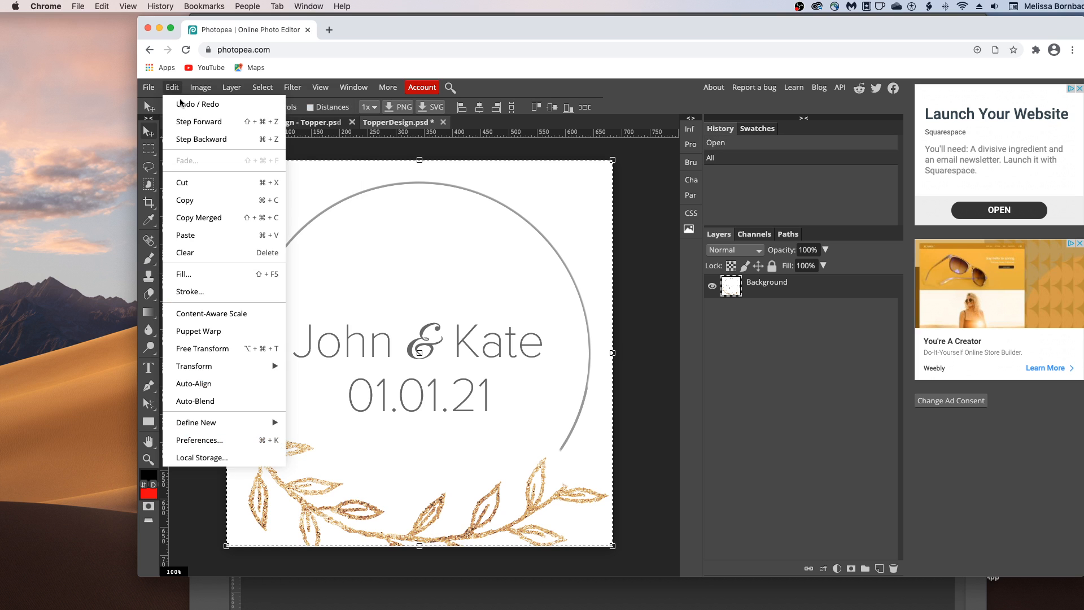
click(206, 201)
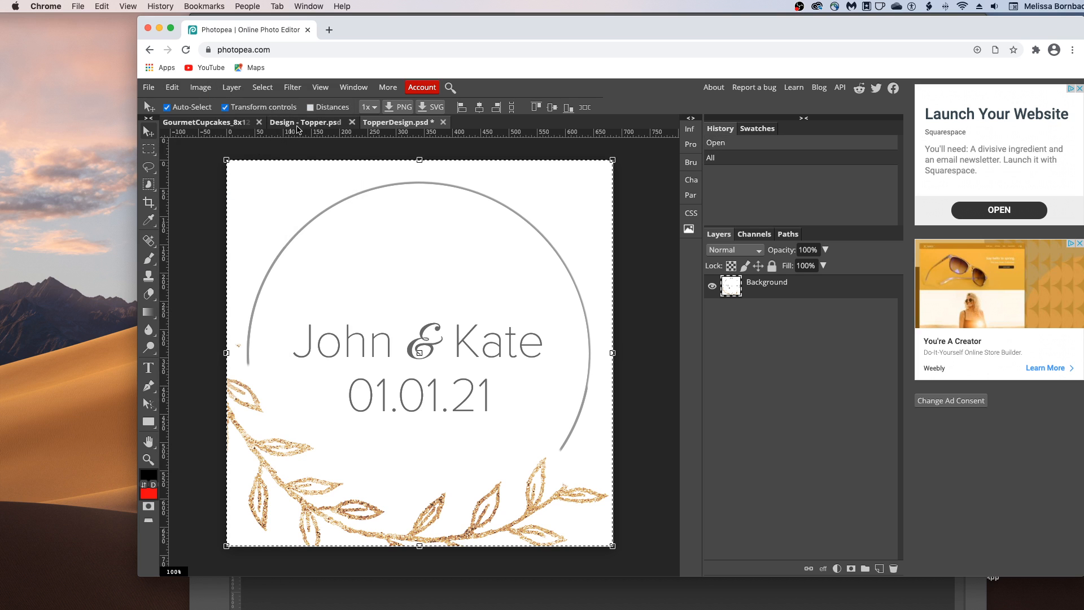
- Paste the copied artwork into the Design - Topper document and align it to the canvas at 100% size
click(301, 127)
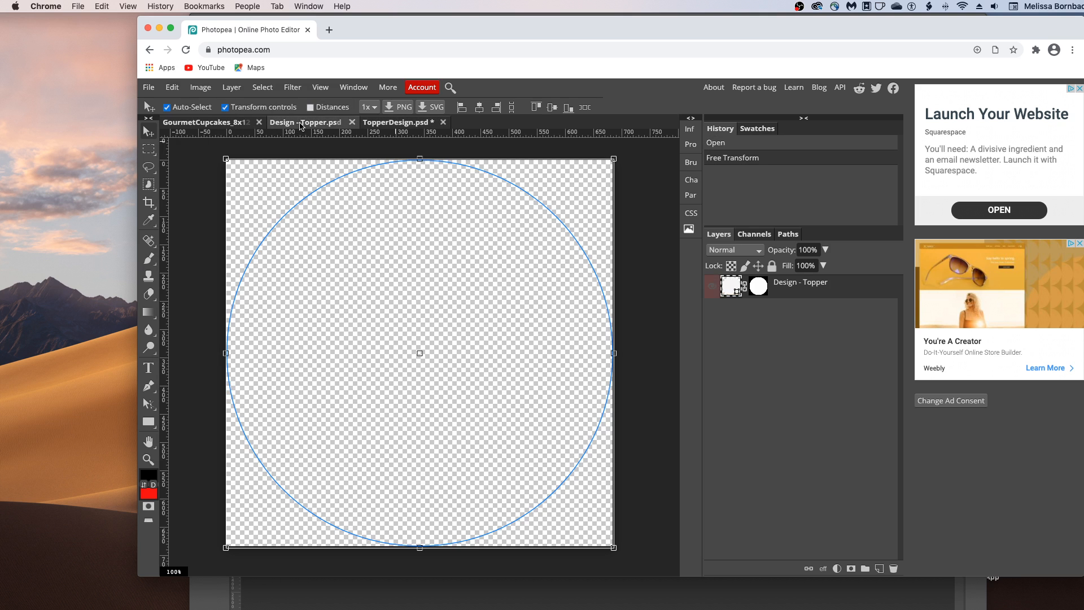
click(173, 87)
click(196, 234)
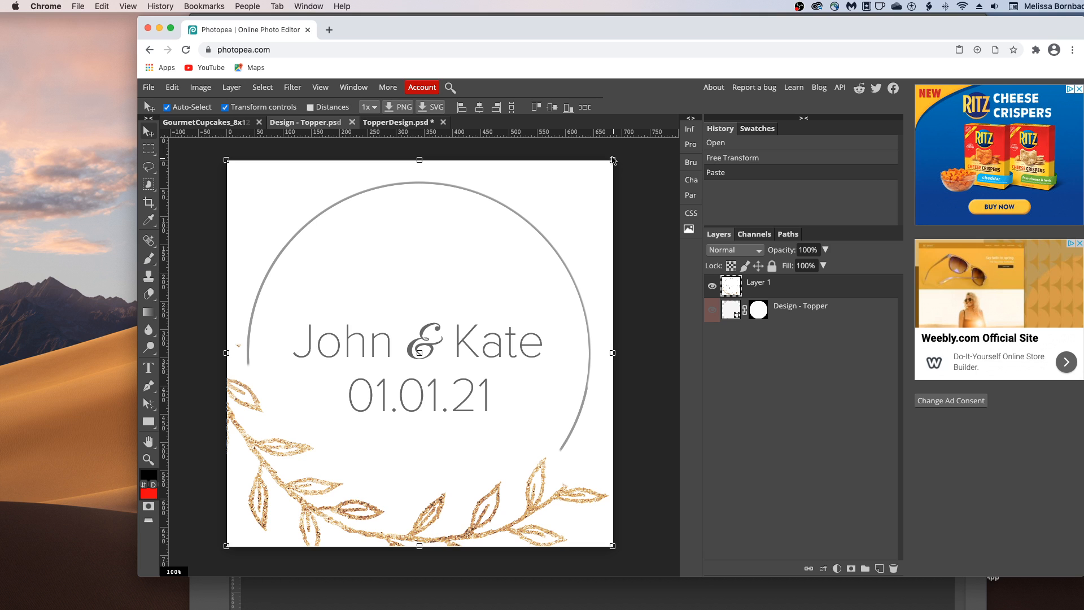
mouse_move(614, 163)
mouse_down()
mouse_move(603, 166)
mouse_move(611, 160)
mouse_up()
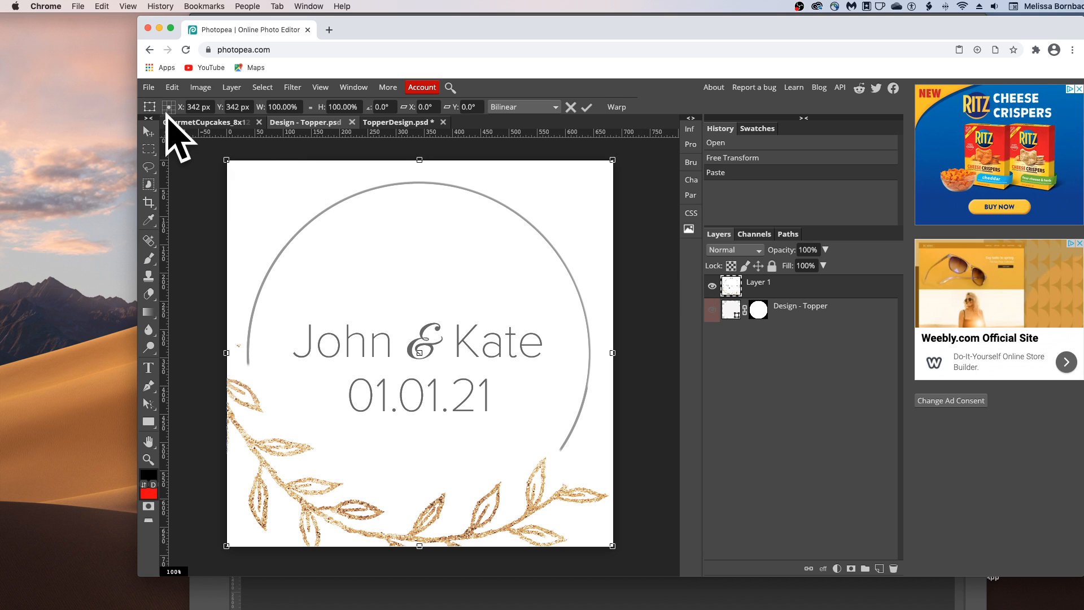
- Save the Design - Topper smart object, then close it and the TopperDesign document without saving the latter
click(148, 87)
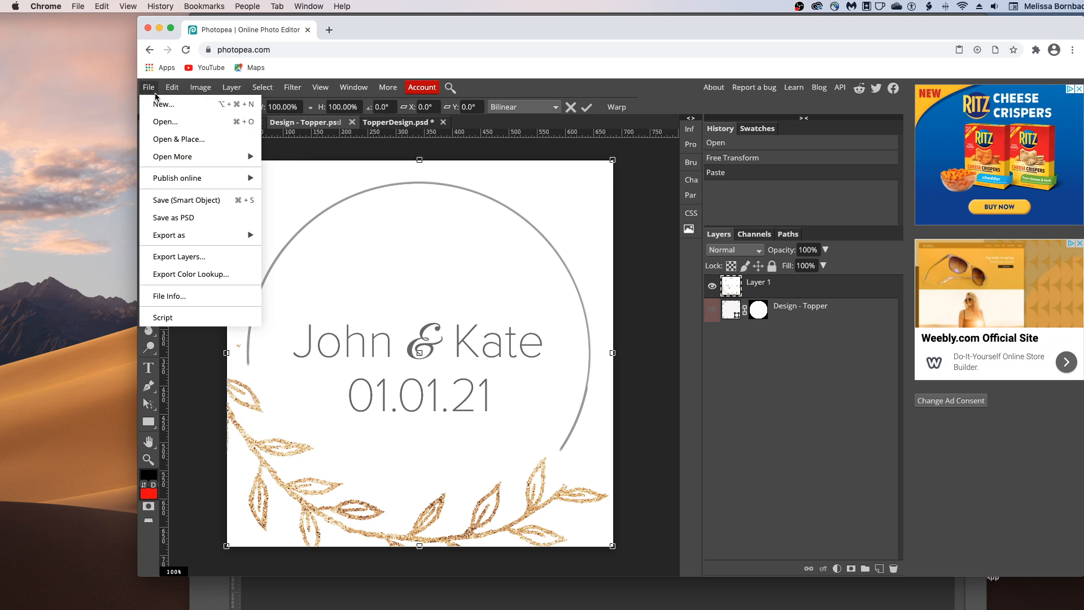
click(183, 201)
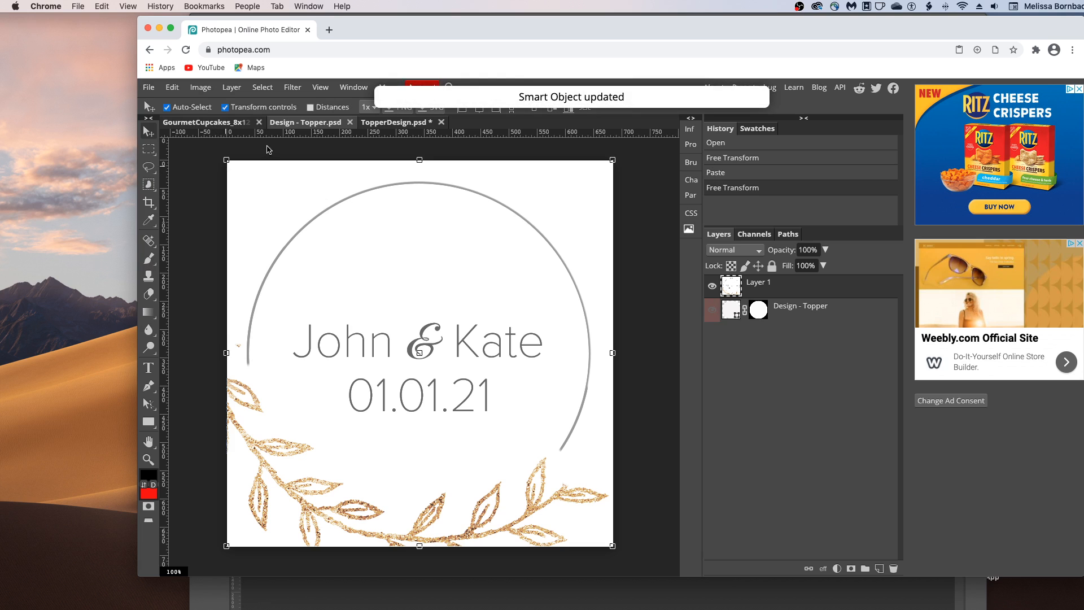
click(350, 123)
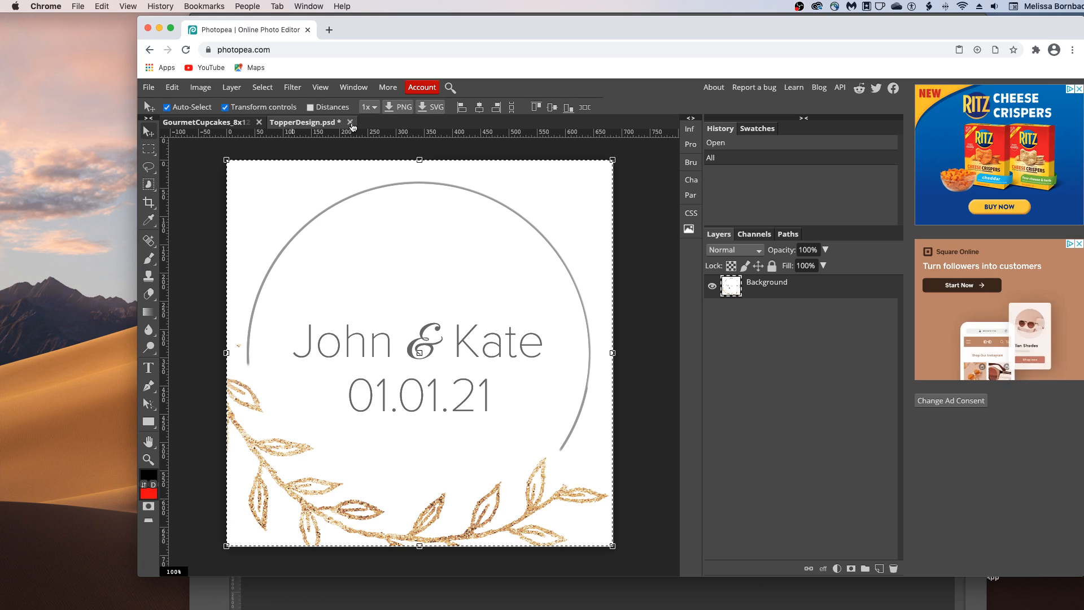
click(350, 123)
key(Escape)
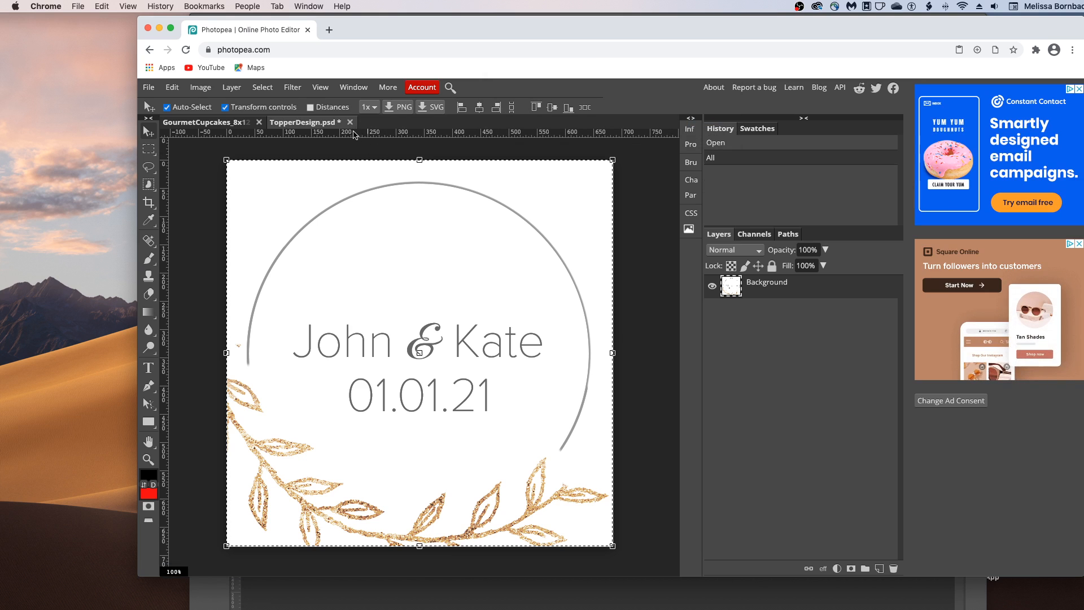
click(350, 124)
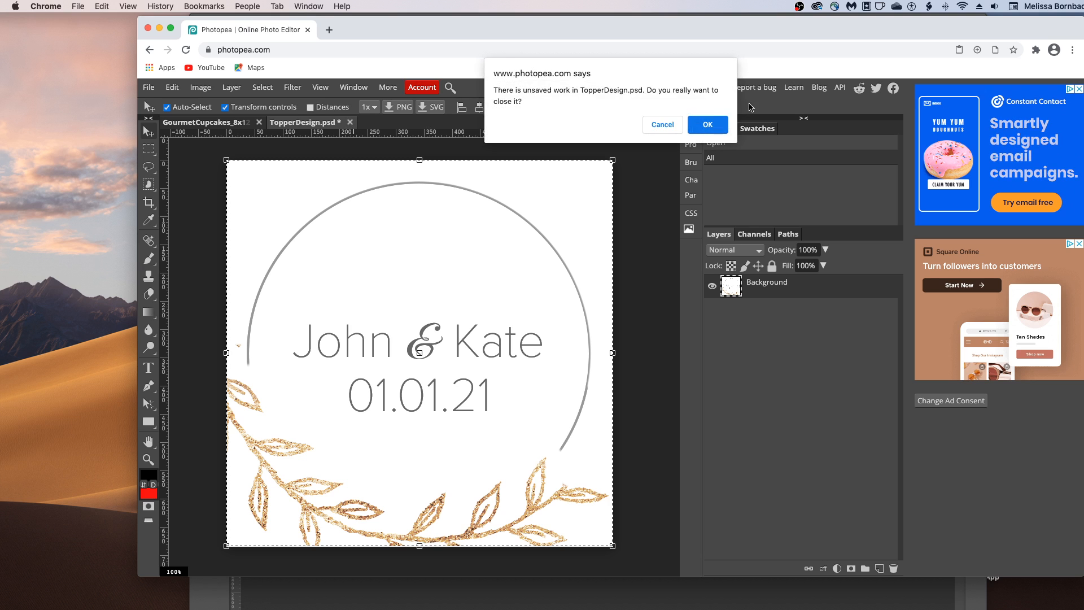
key(Escape)
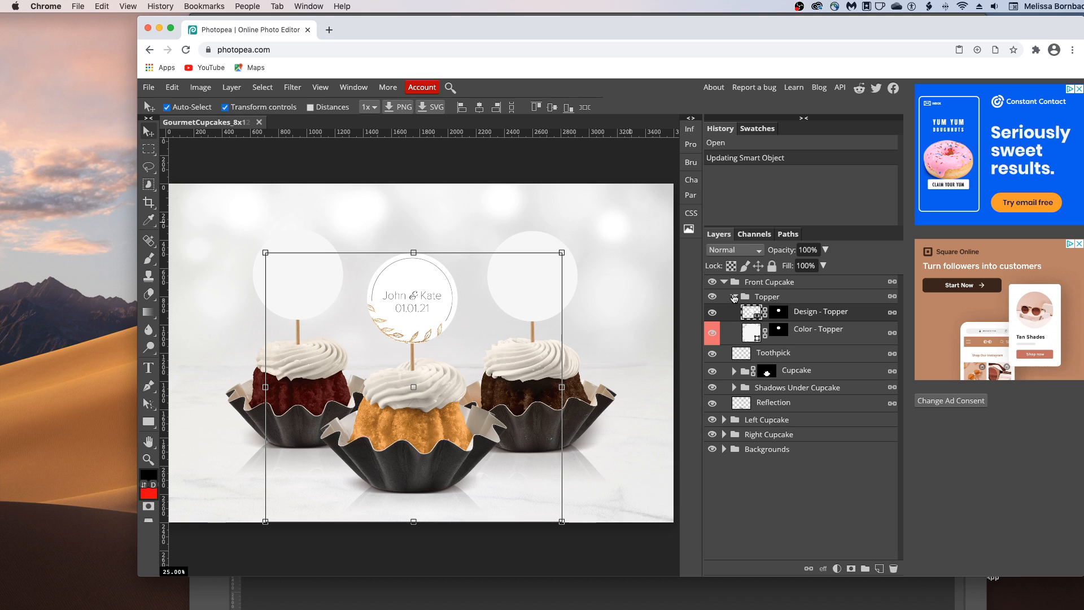
- Collapse the front cupcake's Topper group and open the Design - Topper1 smart object in the Left Cupcake's Topper group
click(735, 298)
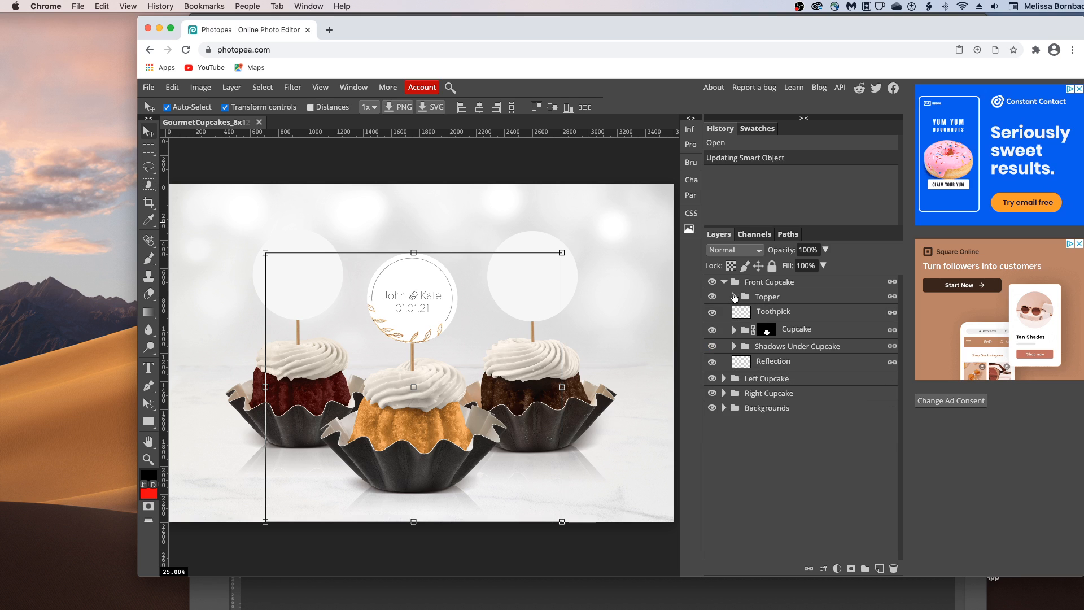
click(724, 378)
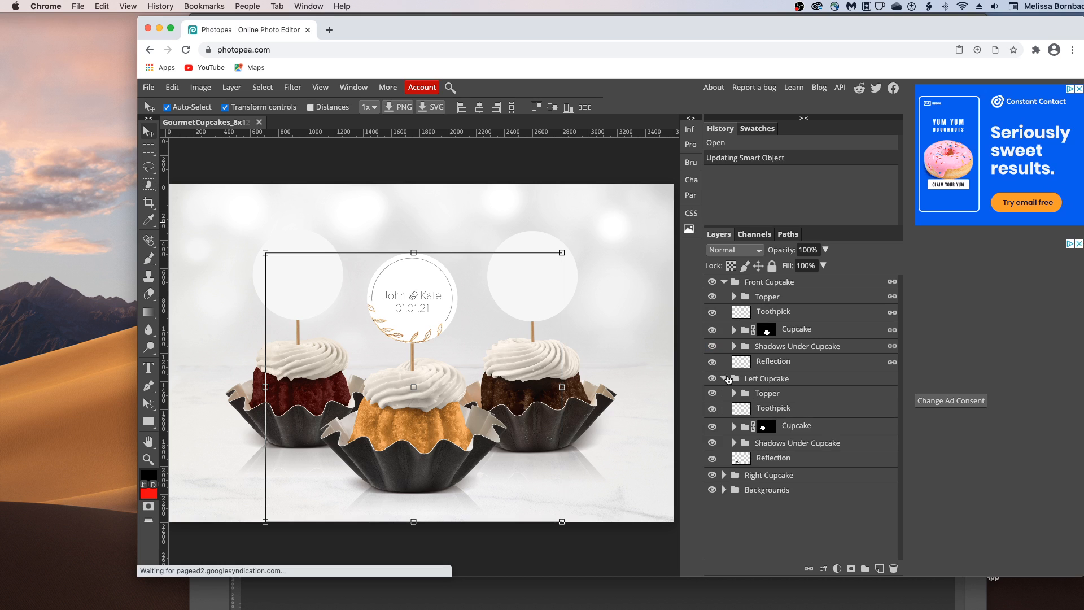
click(734, 393)
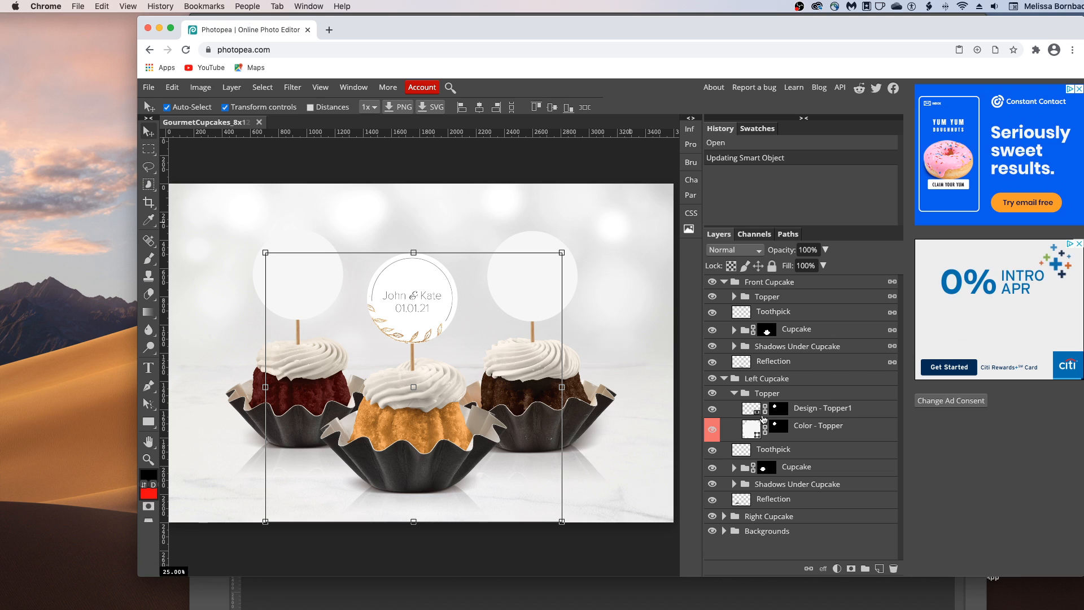
click(759, 414)
double_click(761, 414)
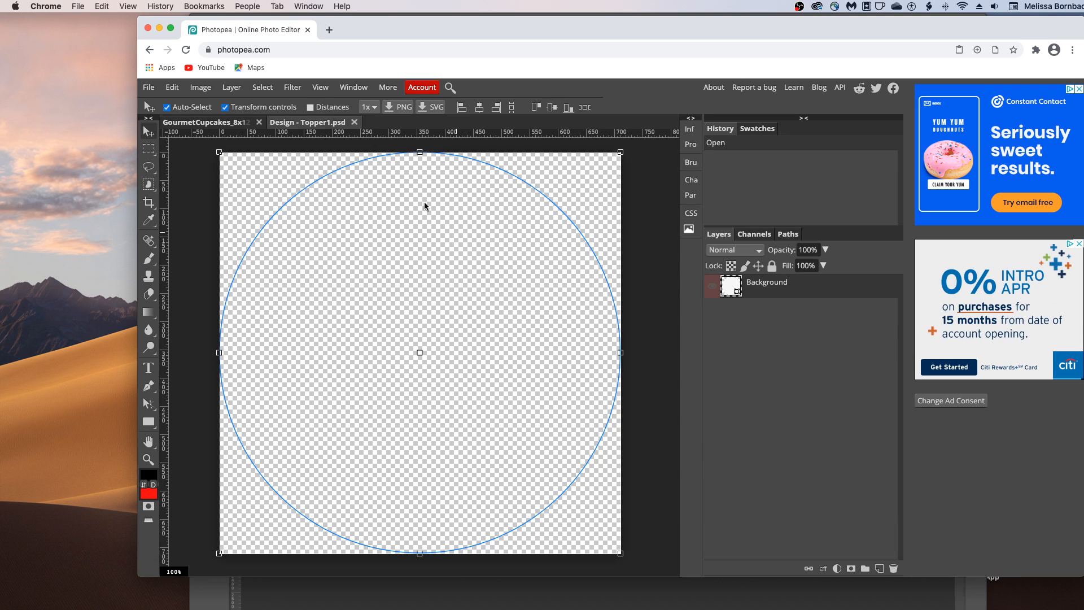
- Paste the copied artwork into Design - Topper1 and enlarge it to about 104% to fill the whole canvas
click(173, 87)
click(207, 224)
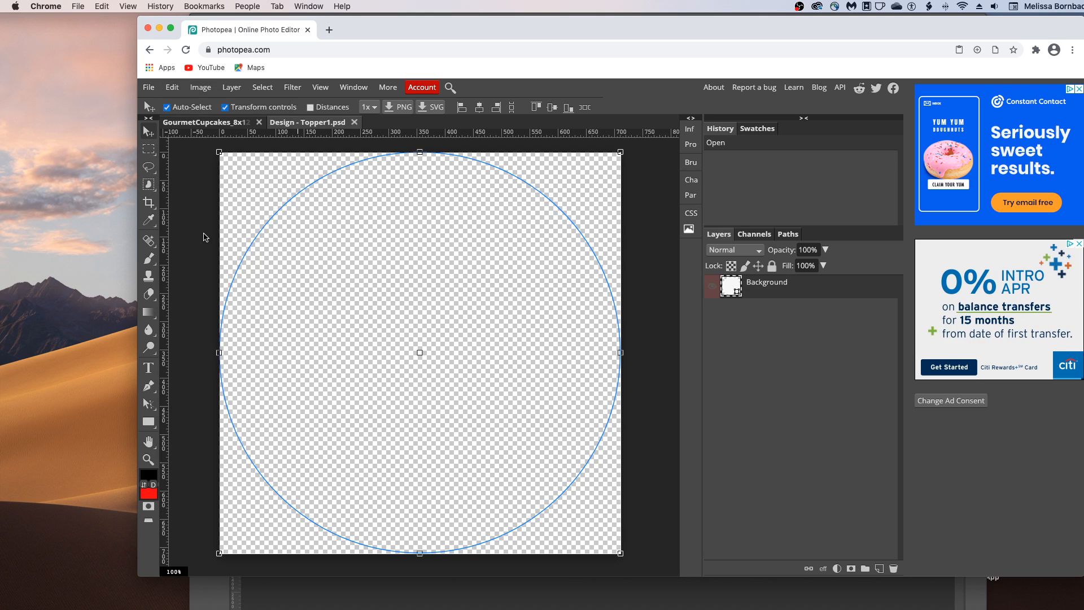
key(super+v)
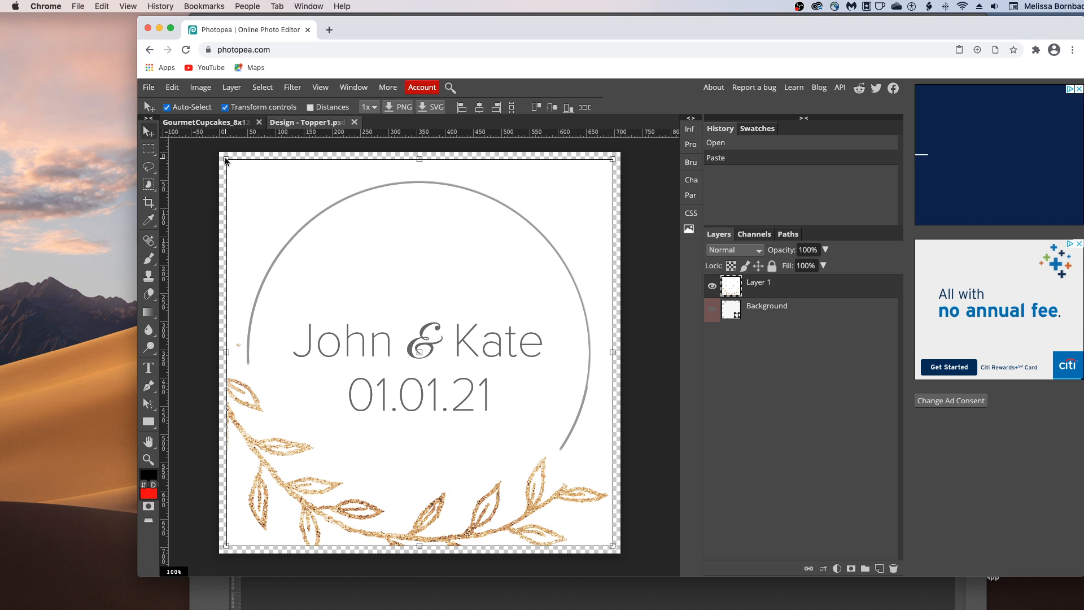
drag(226, 161, 219, 155)
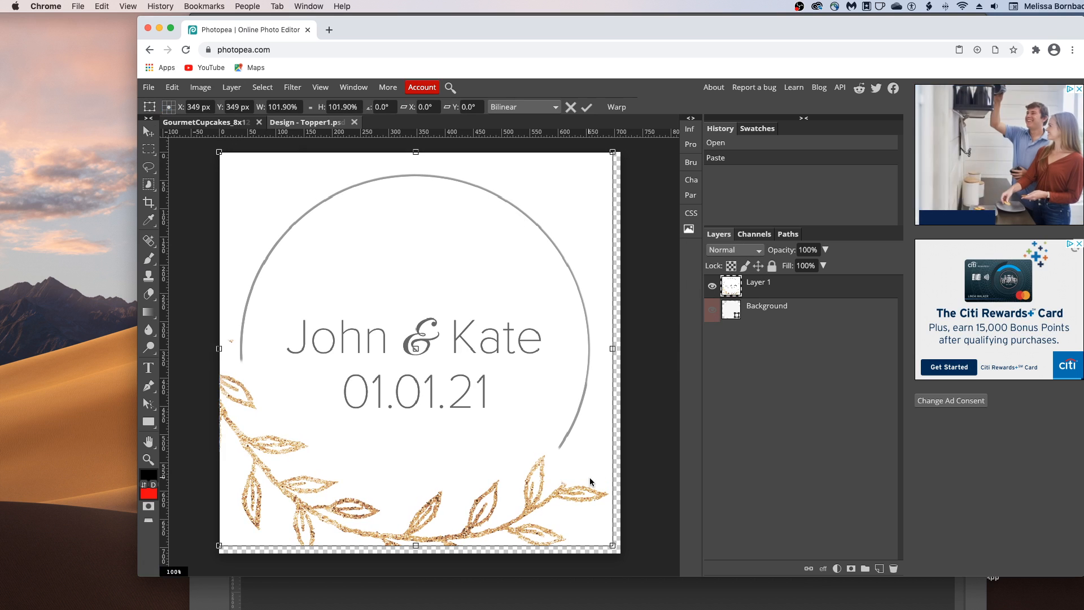
drag(614, 546, 620, 554)
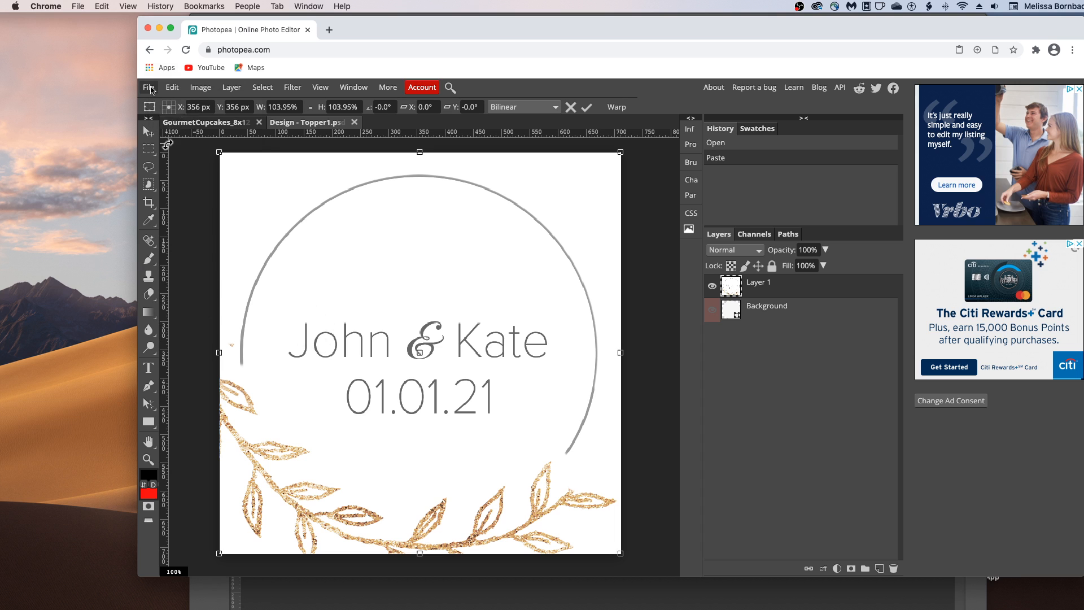
- Save the Design - Topper1 smart object and close its document to return to the cupcake mockup
click(149, 87)
click(183, 199)
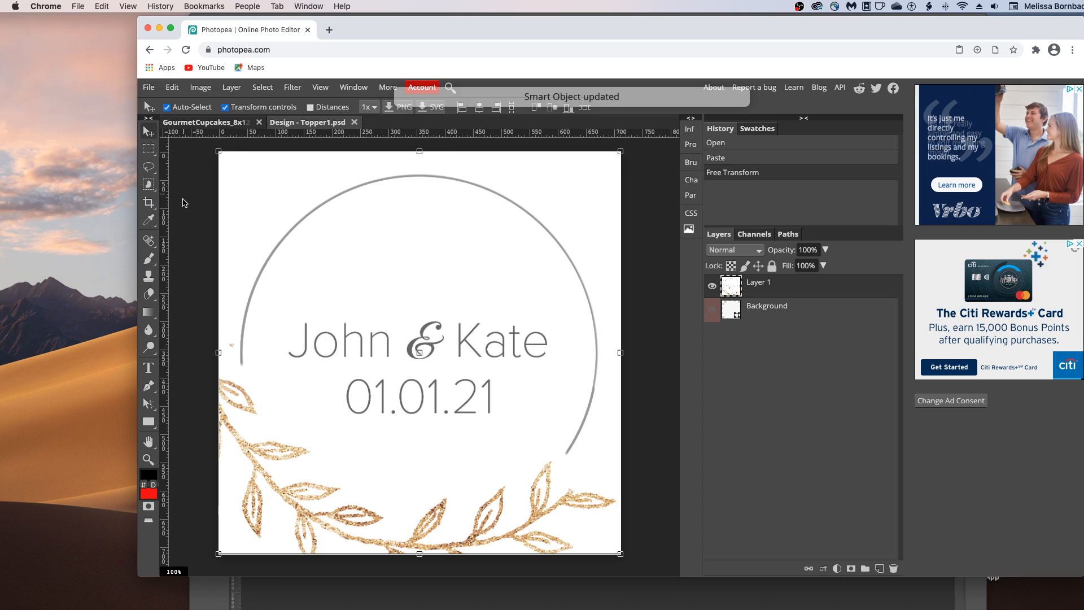
click(355, 122)
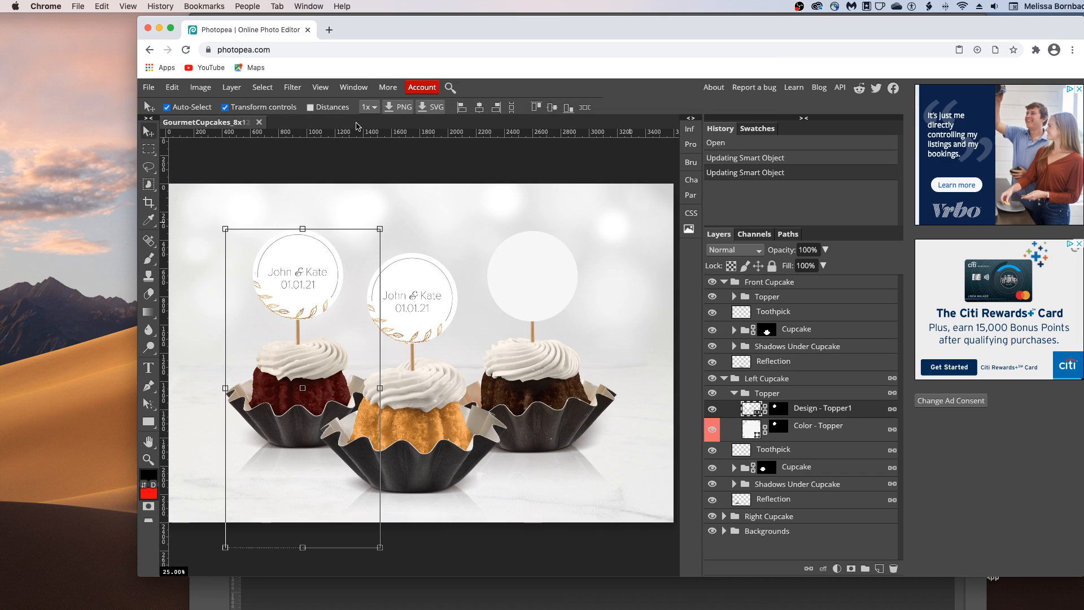
- Expand the Right Cupcake group and its Topper group, and open the Design - Topper2 smart object
click(724, 516)
scroll(746, 511, down, 3)
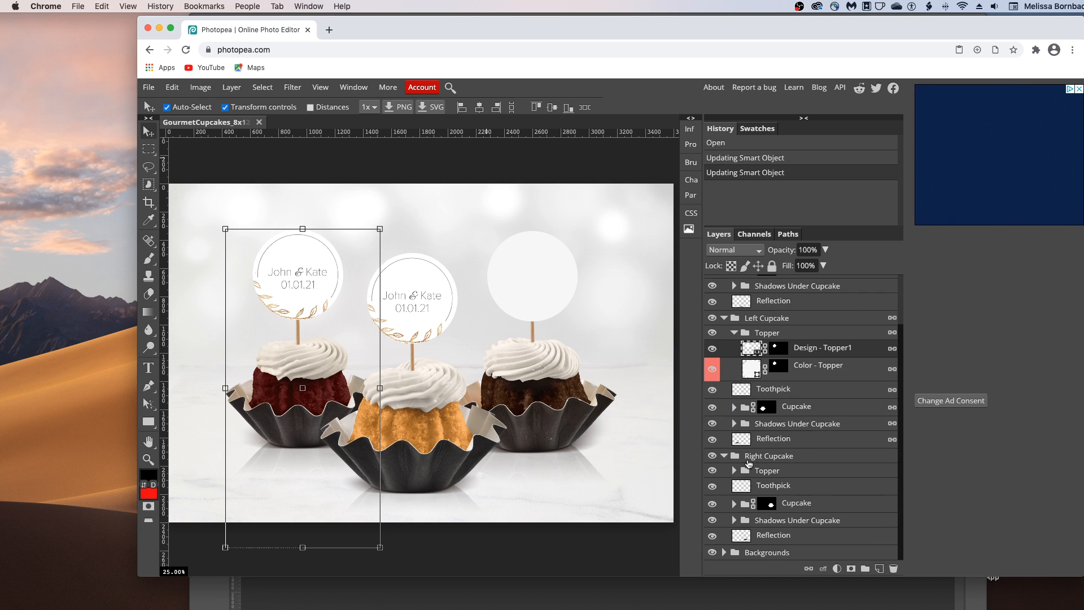
click(734, 471)
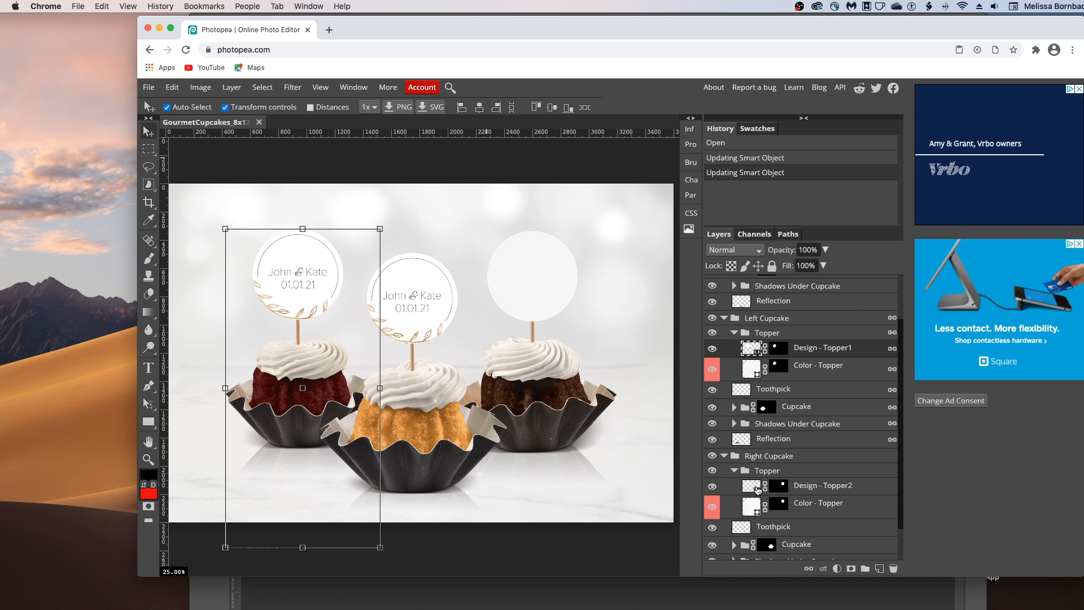
double_click(756, 490)
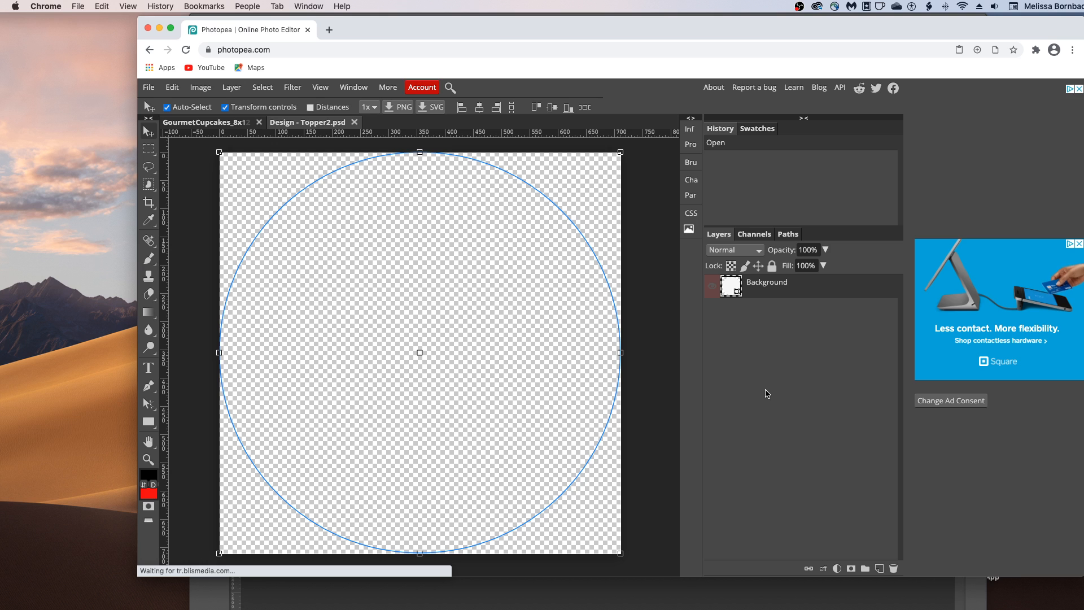
- Paste the copied artwork into Design - Topper2 and enlarge it to about 104% to fill the whole canvas
click(174, 87)
click(188, 233)
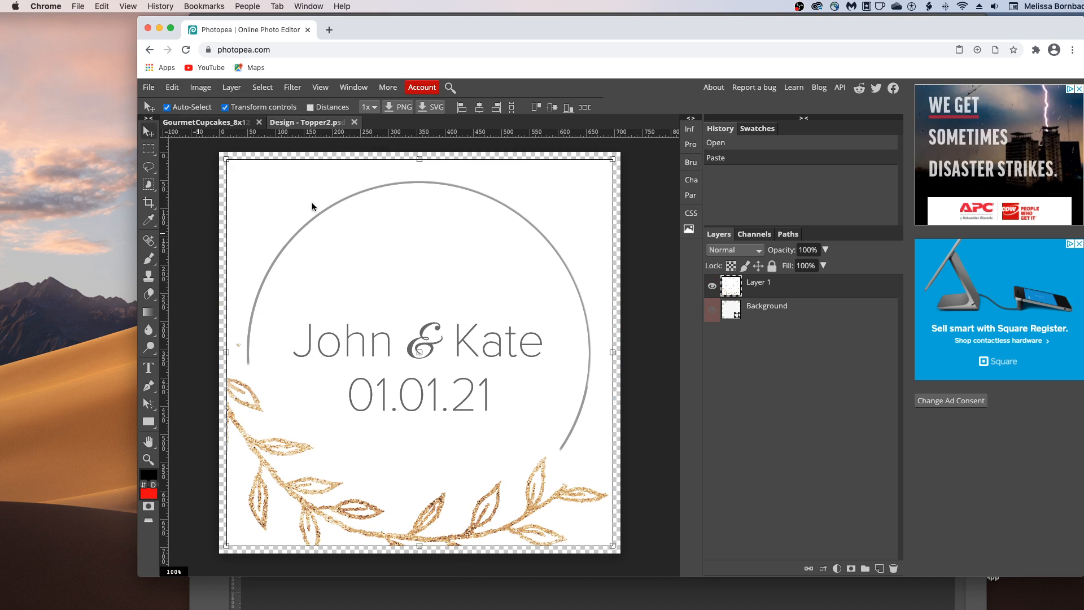
drag(227, 164, 221, 149)
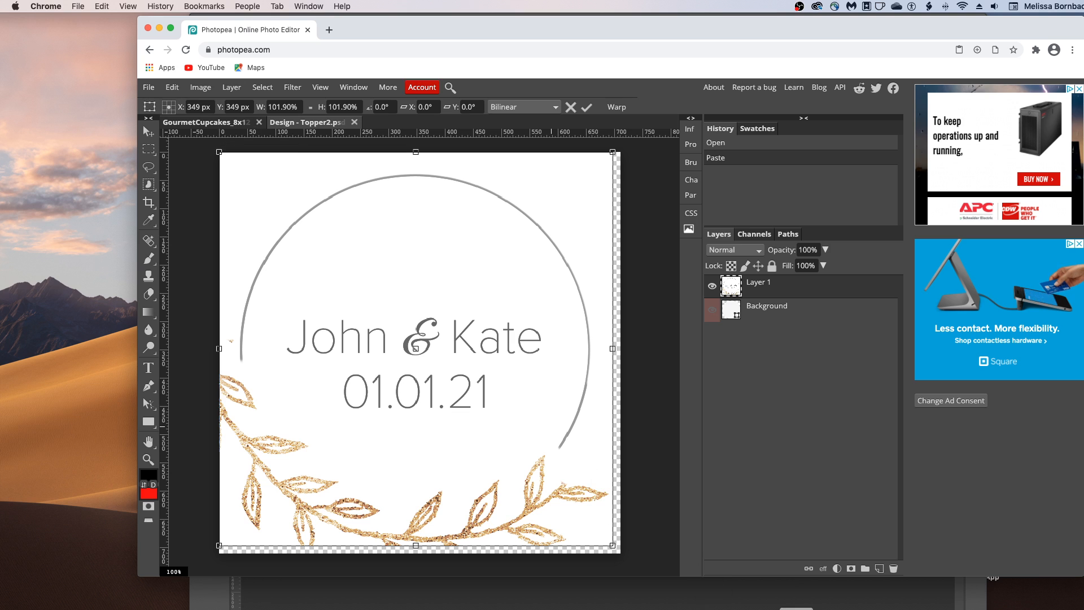
drag(614, 546, 621, 553)
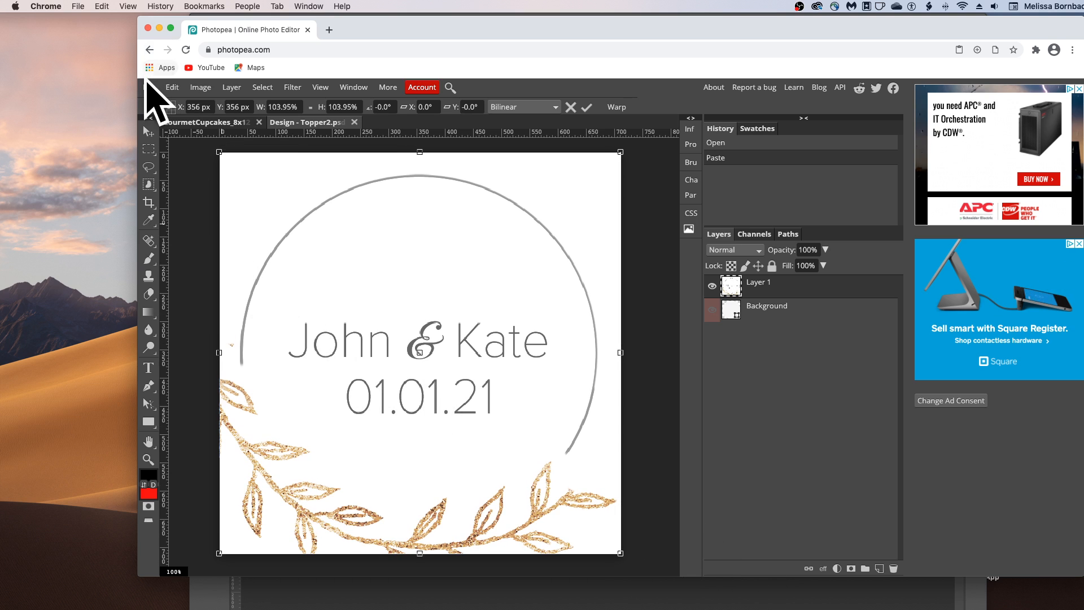
- Save the Design - Topper2 smart object, close its document and deselect the layer in the cupcake mockup
click(146, 87)
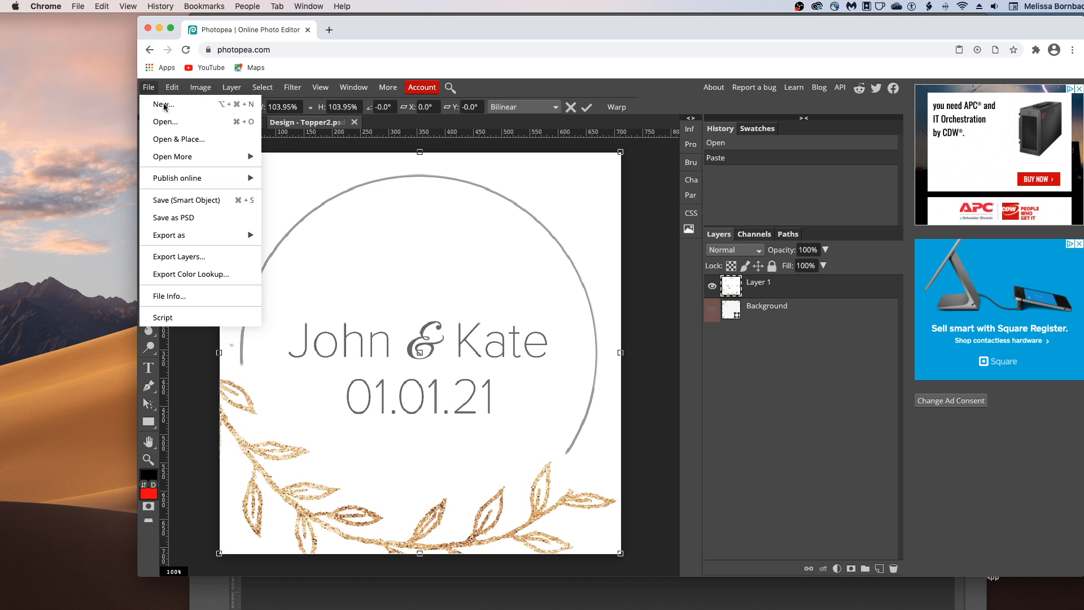
click(198, 200)
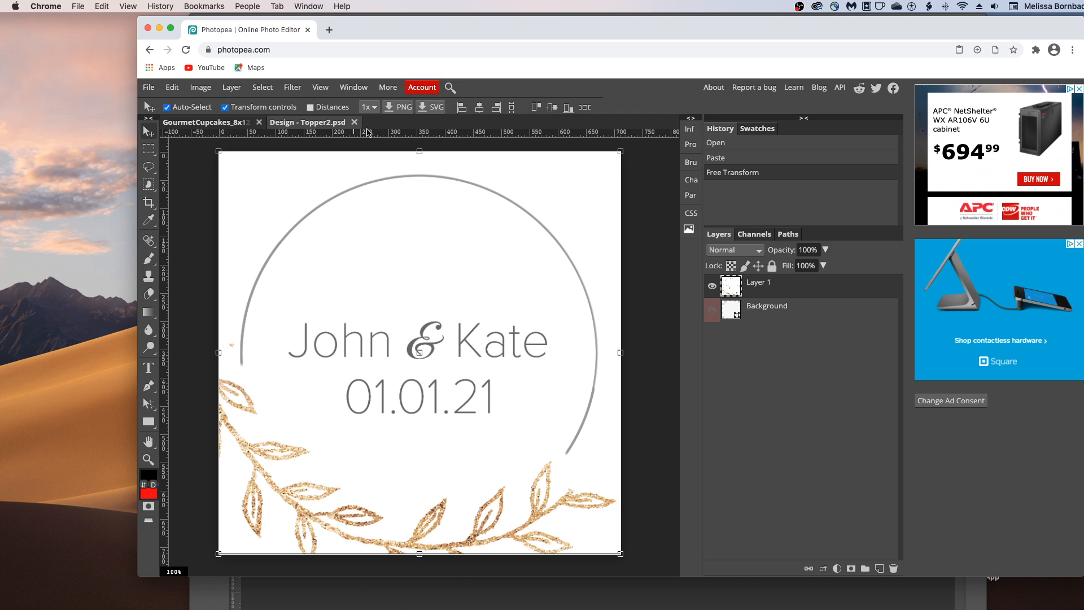
click(355, 123)
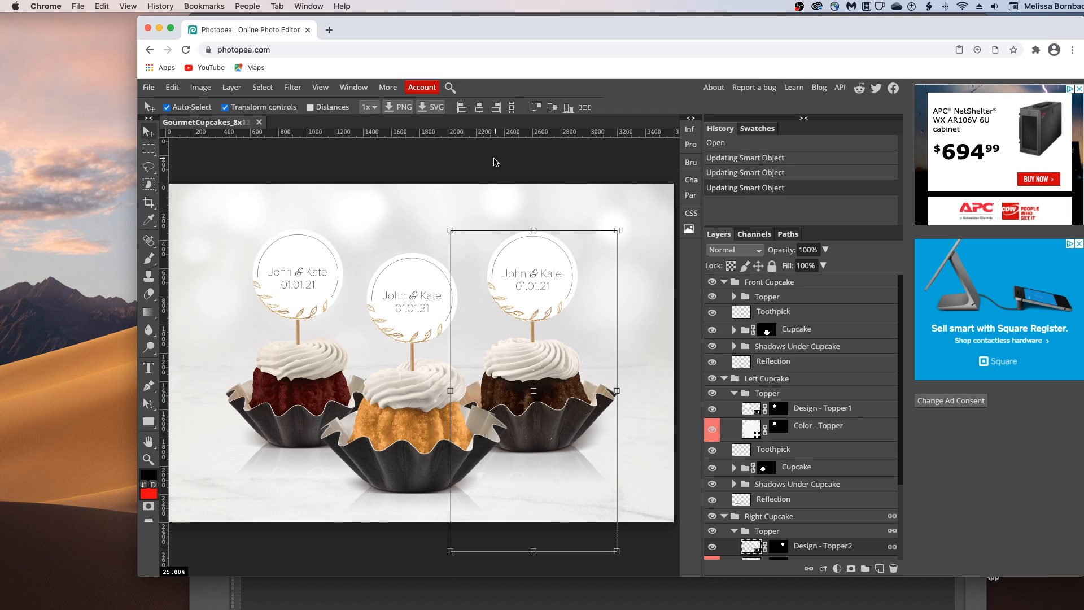
click(503, 167)
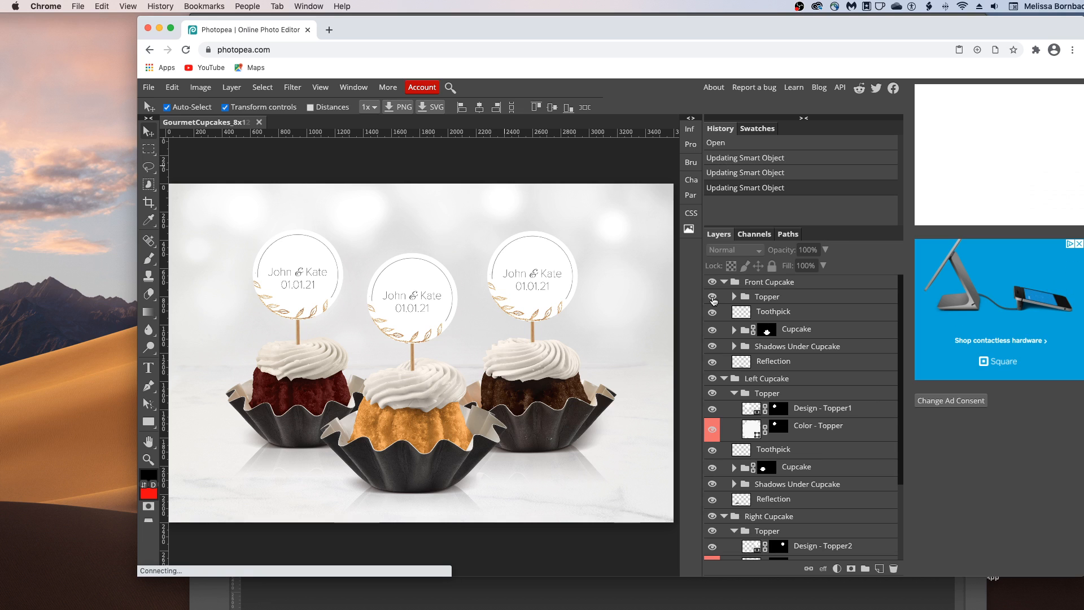
- Hide the Topper groups of the front, left and right cupcakes
click(713, 297)
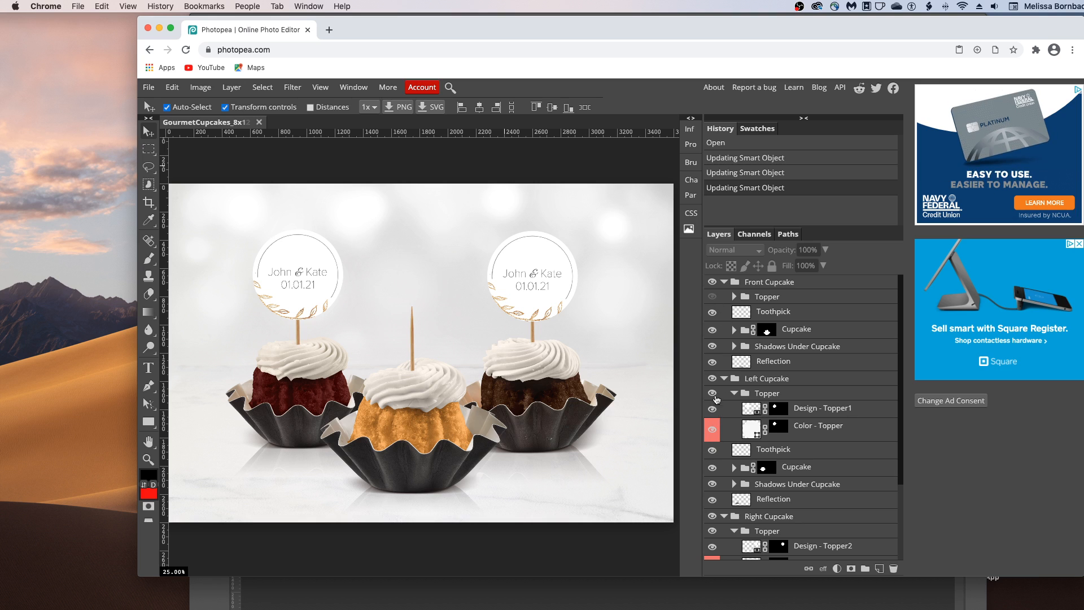
click(714, 402)
click(712, 393)
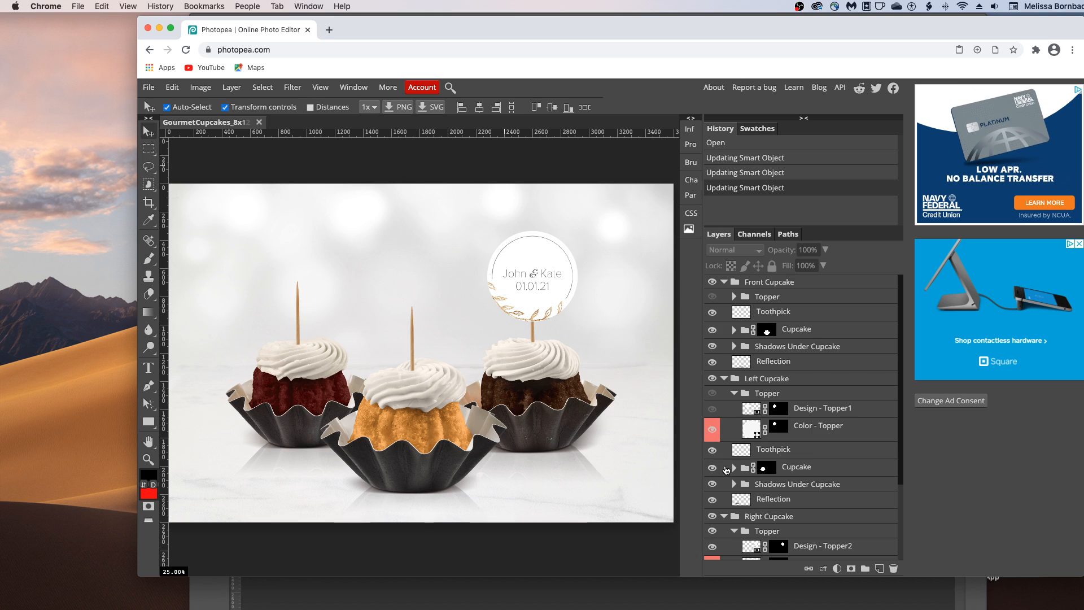
scroll(721, 469, down, 3)
click(715, 429)
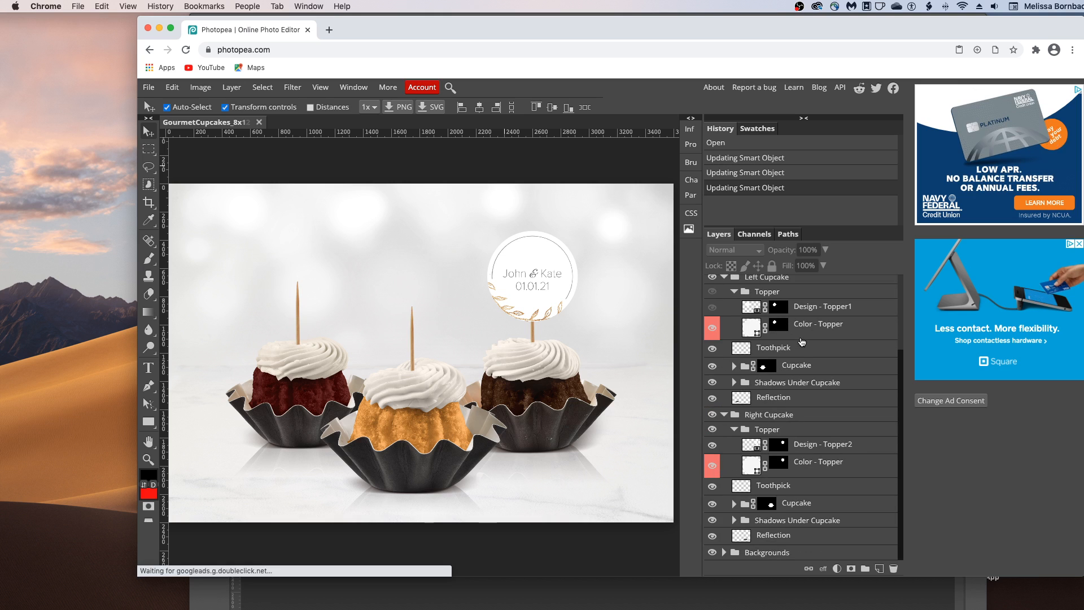
scroll(784, 357, up, 3)
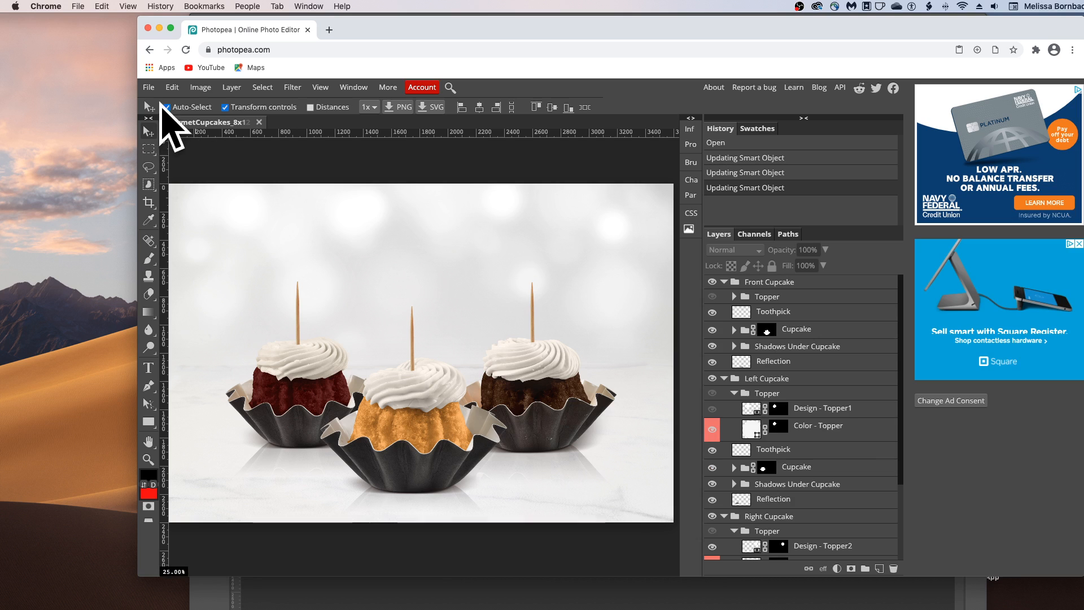
- Open TopperDesign.tif from the 1_Art folder and copy its whole canvas
click(155, 91)
click(158, 122)
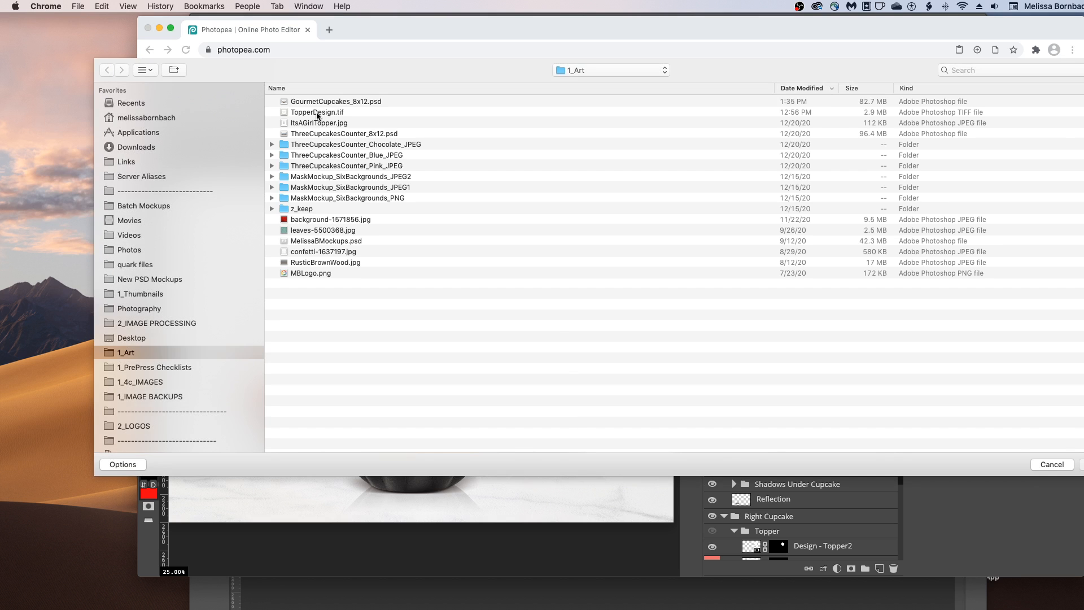
double_click(316, 112)
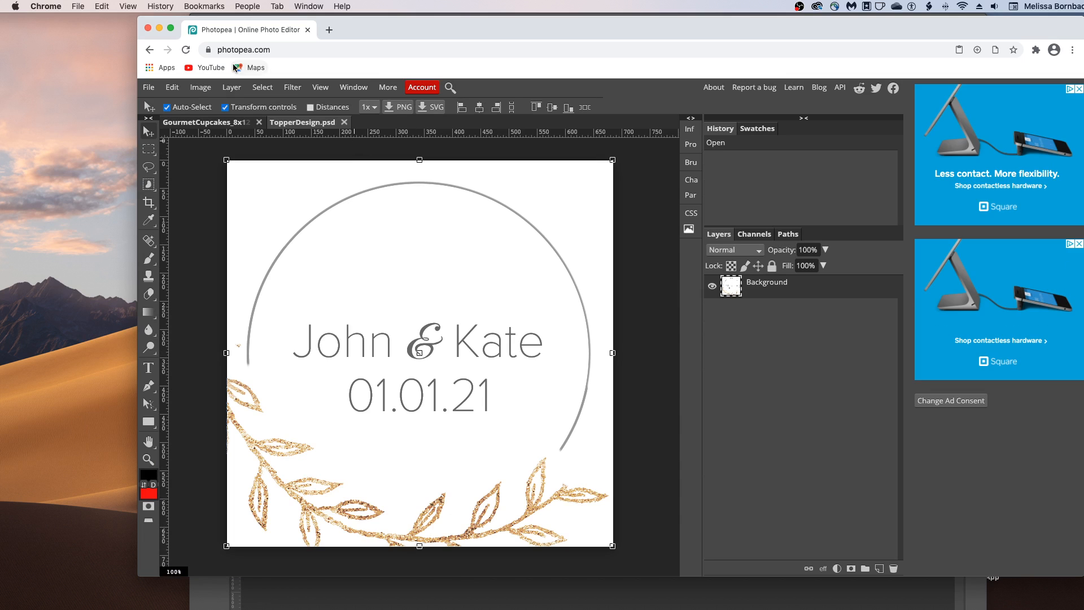
click(263, 87)
click(260, 104)
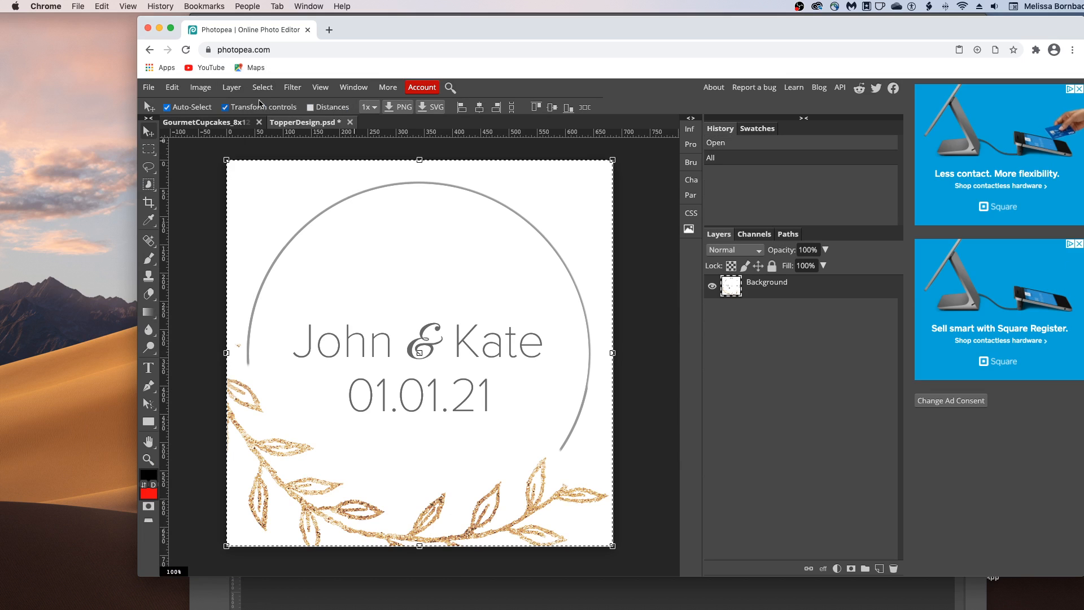
click(172, 87)
click(293, 161)
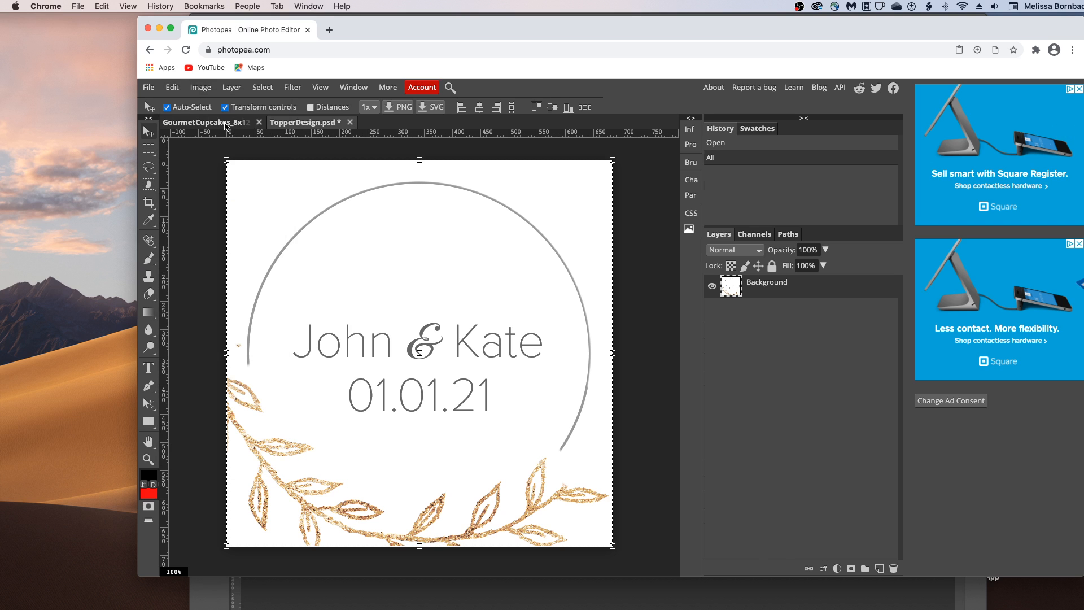
- Paste the artwork into the GourmetCupcakes mockup and move its layer above the Front Cupcake group
click(226, 124)
click(172, 88)
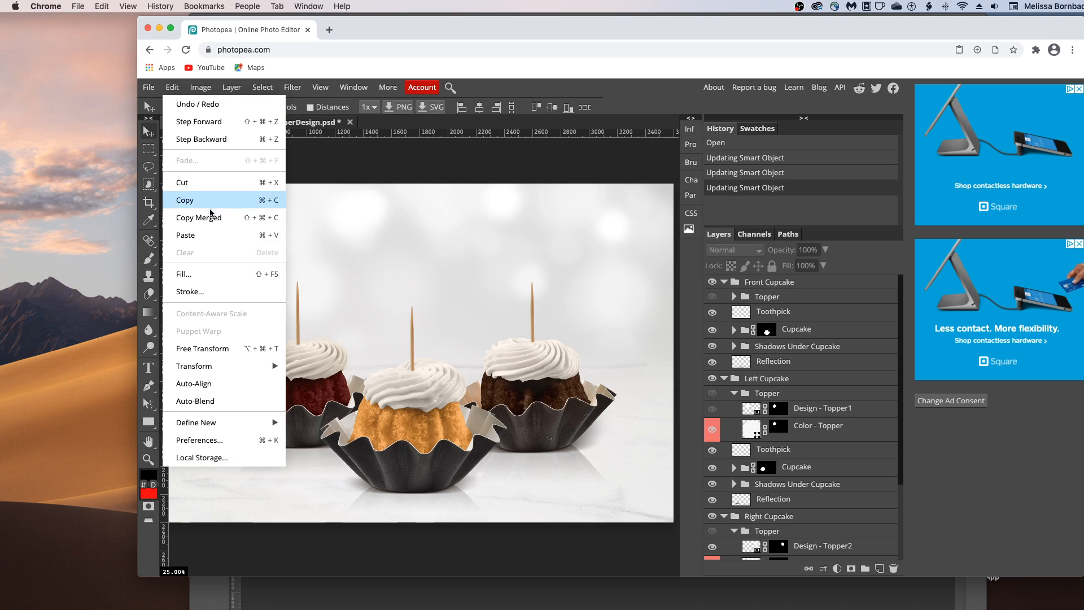
click(206, 234)
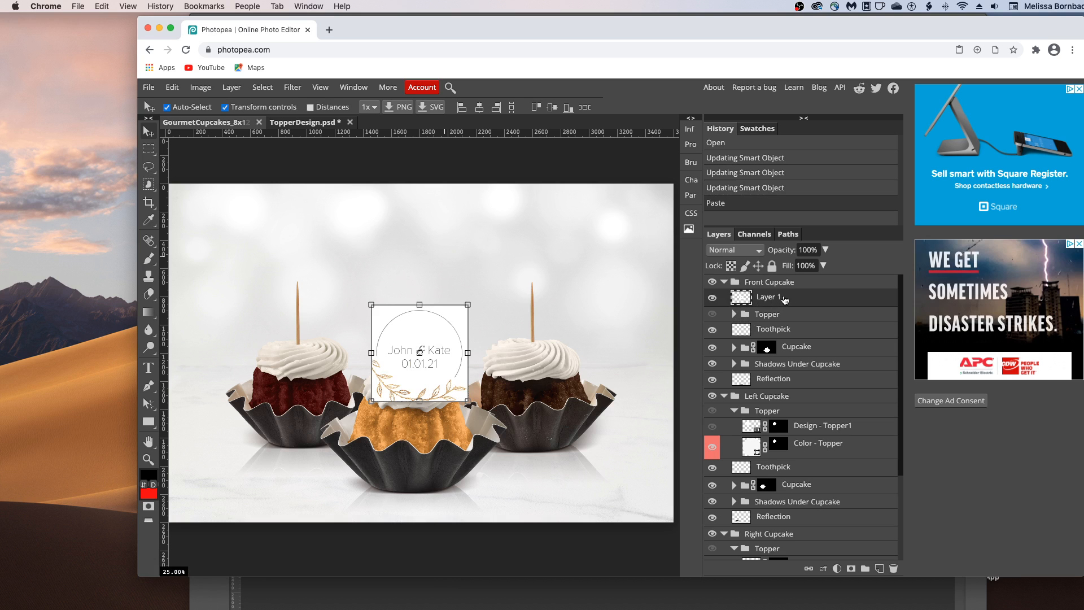
mouse_move(785, 299)
mouse_down()
mouse_move(799, 276)
mouse_move(779, 282)
mouse_up()
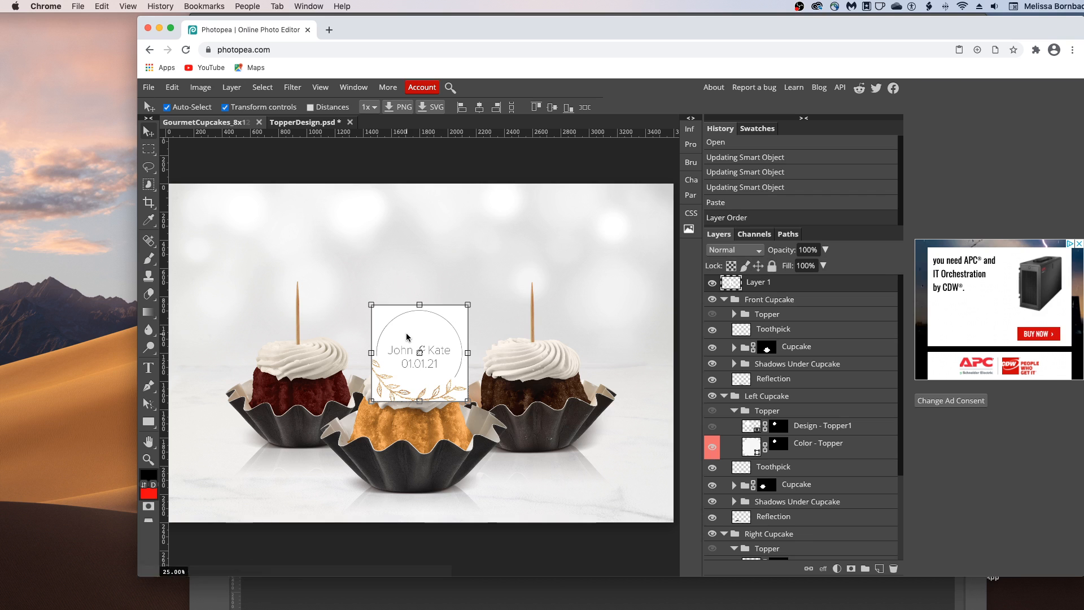
- Place the pasted artwork over the front cupcake's toothpick, with duplicates over the right and left cupcakes' toothpicks
drag(405, 333, 398, 257)
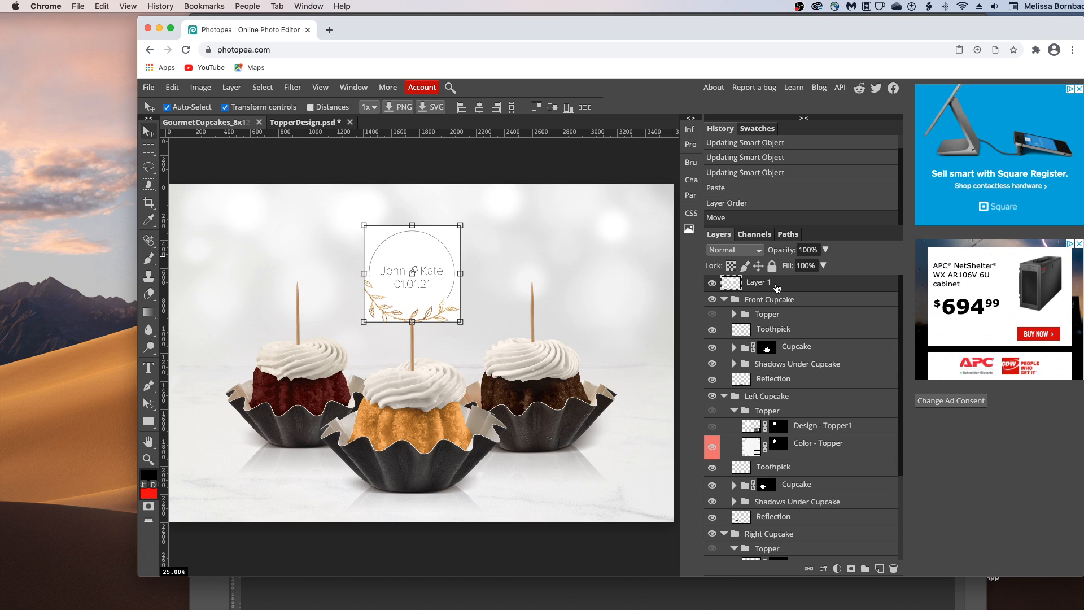
drag(780, 287, 880, 569)
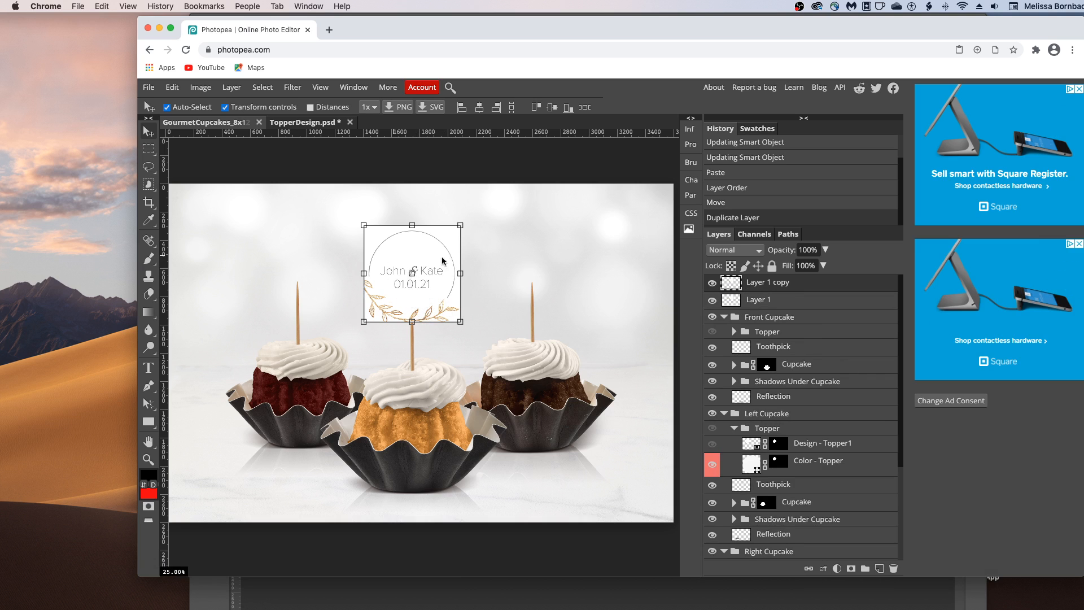
drag(404, 255, 514, 233)
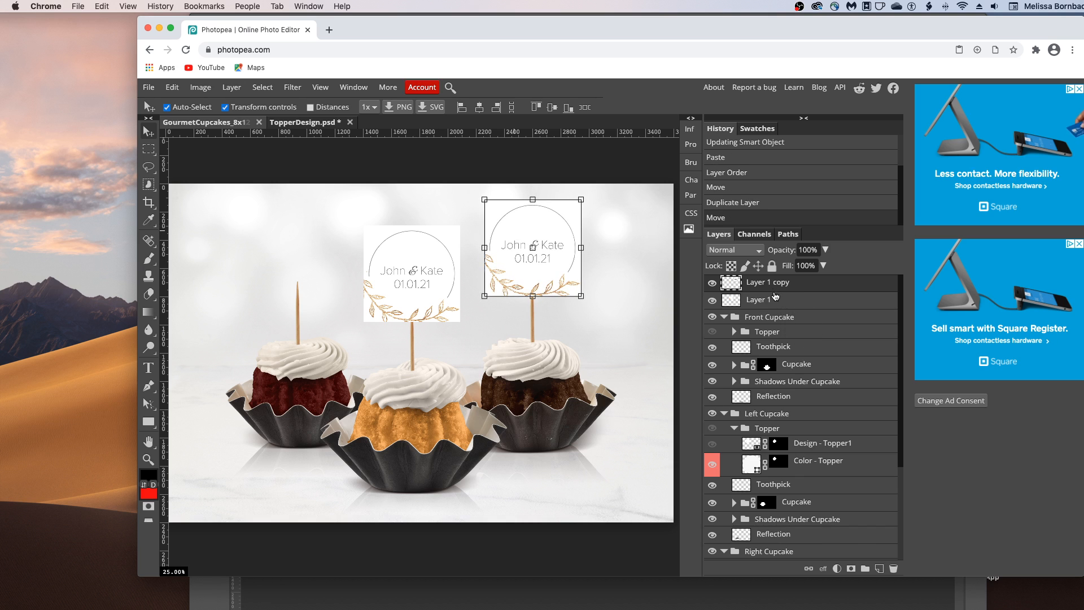
drag(776, 289, 879, 569)
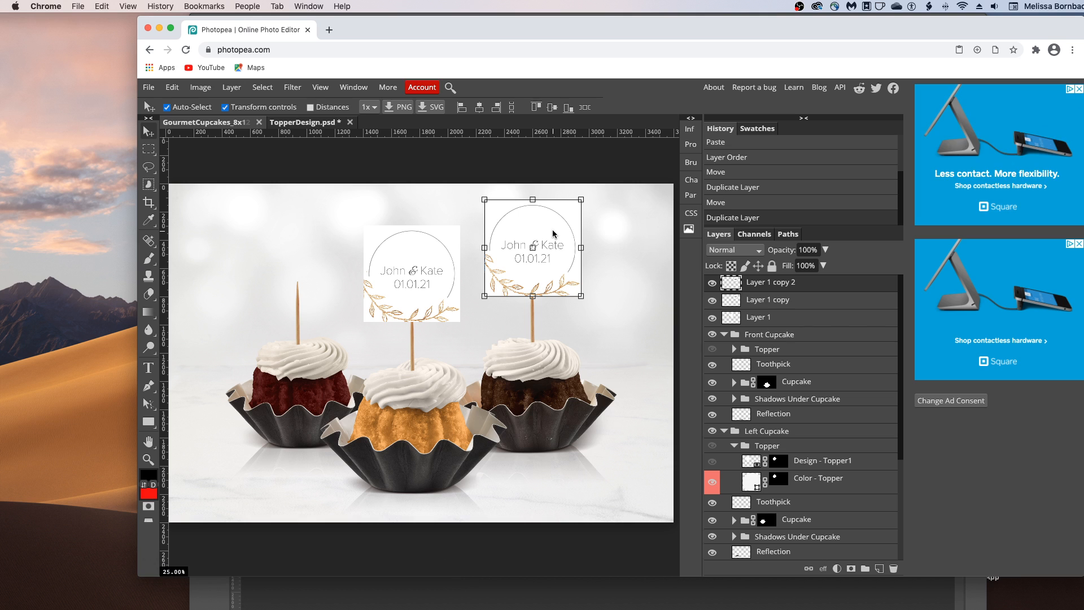
drag(556, 232, 322, 240)
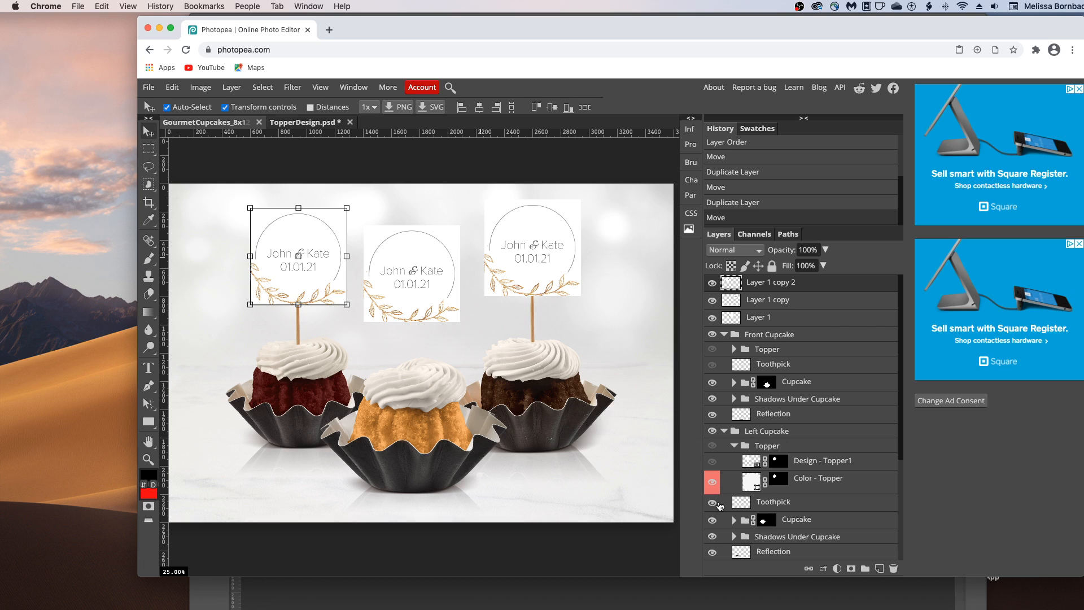
- Hide the Toothpick layers of all three cupcakes and lower each artwork copy onto its cupcake's frosting
scroll(763, 509, down, 3)
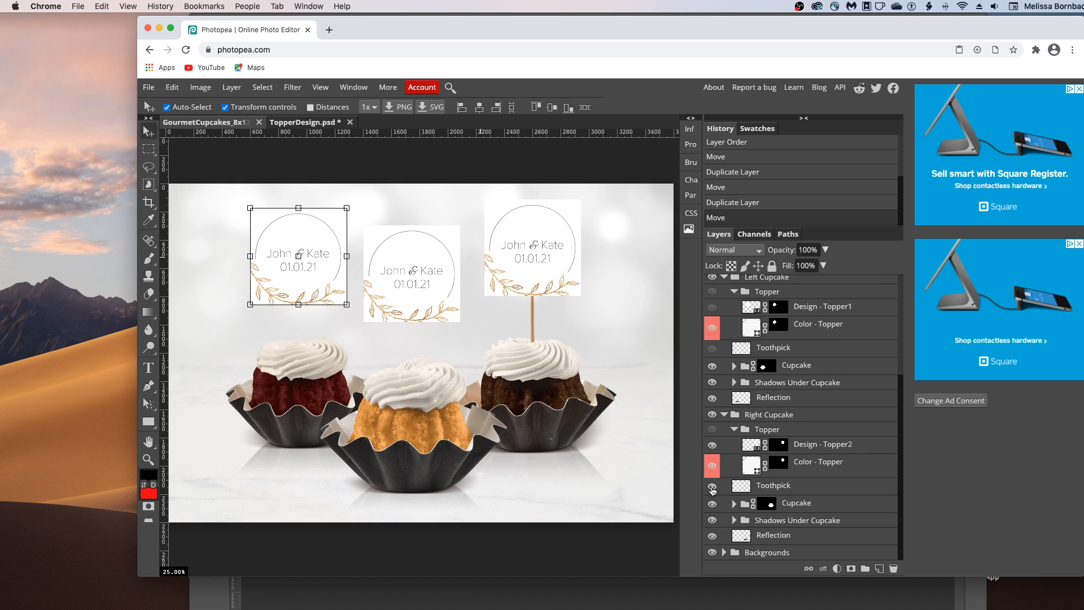
drag(303, 233, 306, 268)
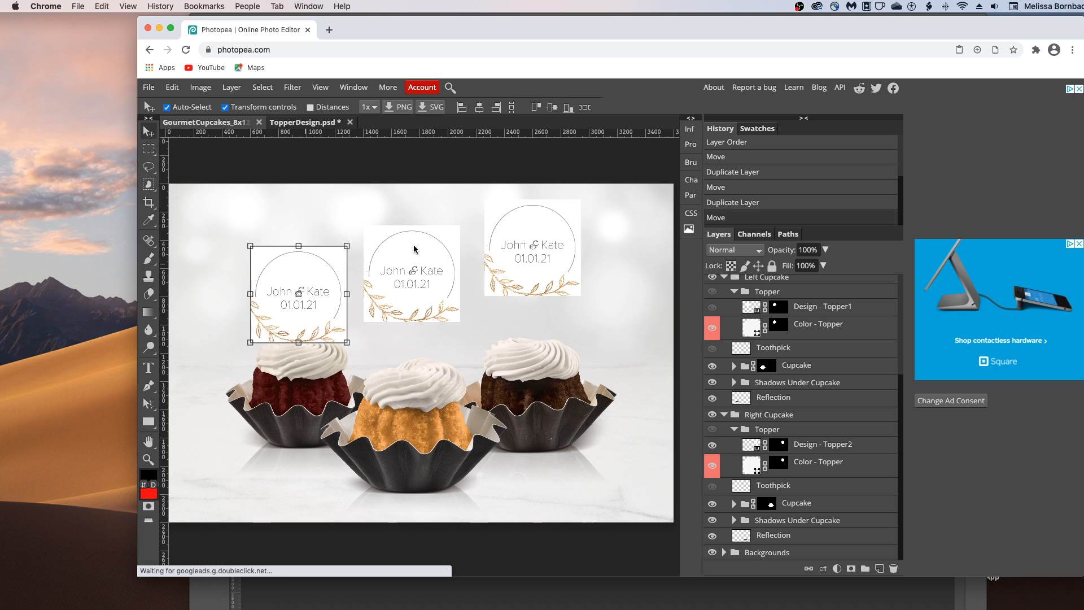
drag(413, 245, 413, 289)
drag(520, 224, 521, 265)
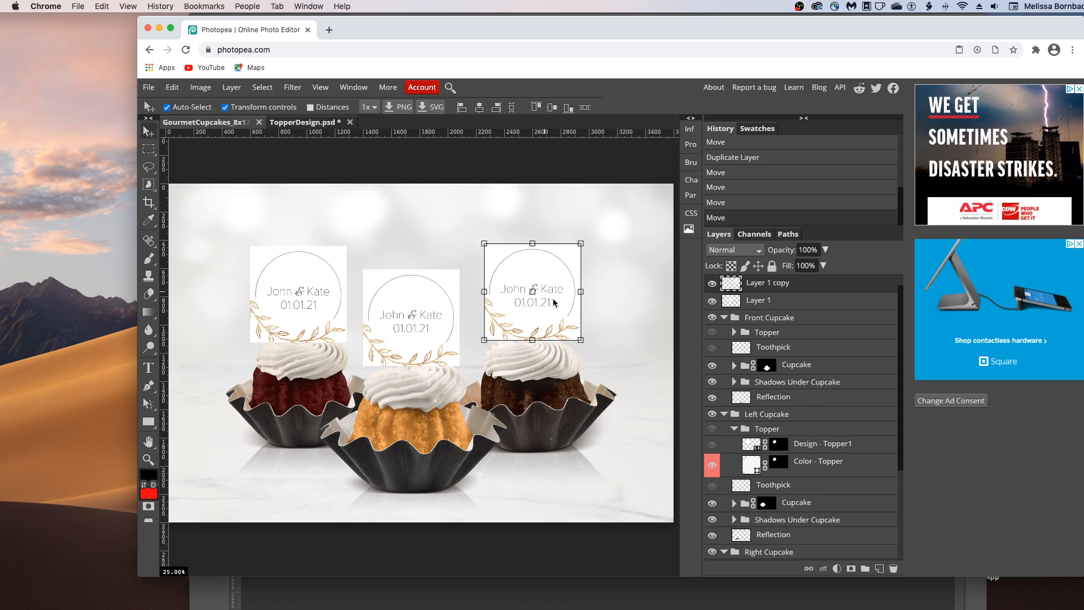
click(574, 508)
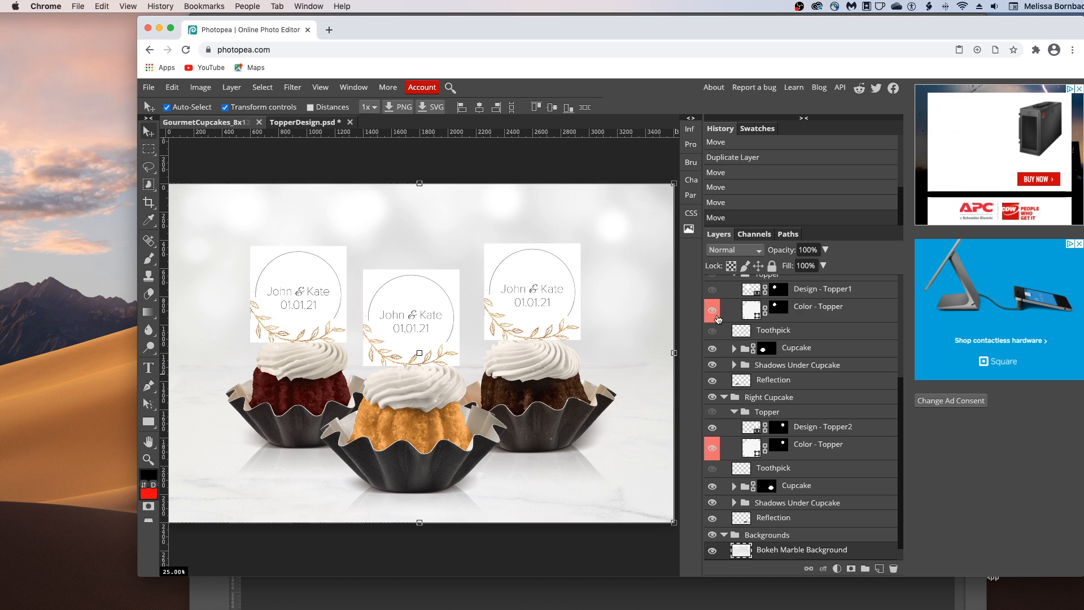
- Collapse the Left Cupcake and Right Cupcake groups, and select the Cupcake group inside the Front Cupcake group
scroll(767, 354, up, 5)
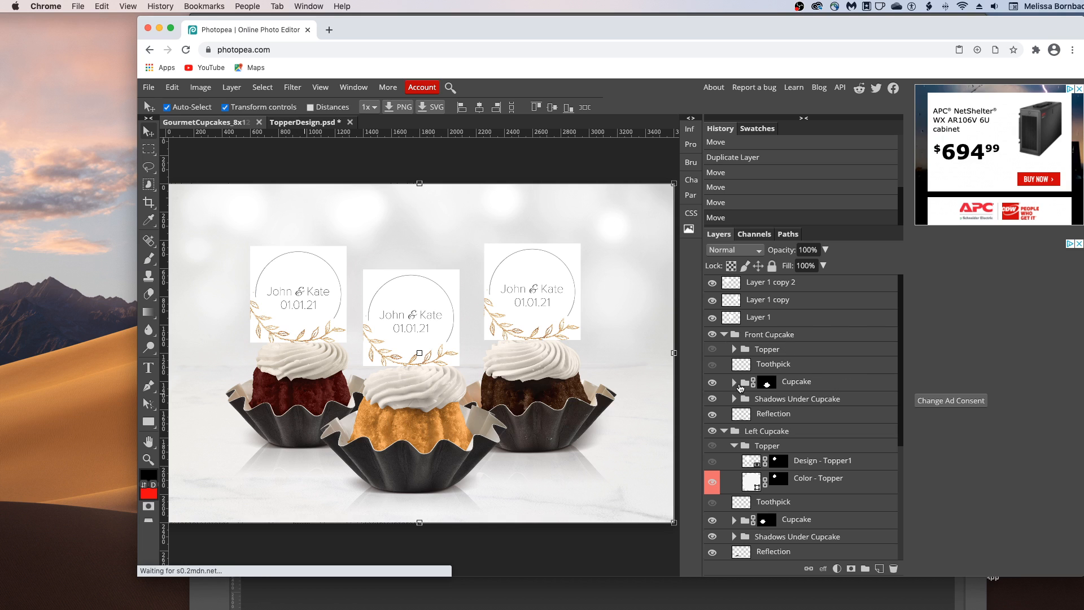
click(724, 335)
click(724, 349)
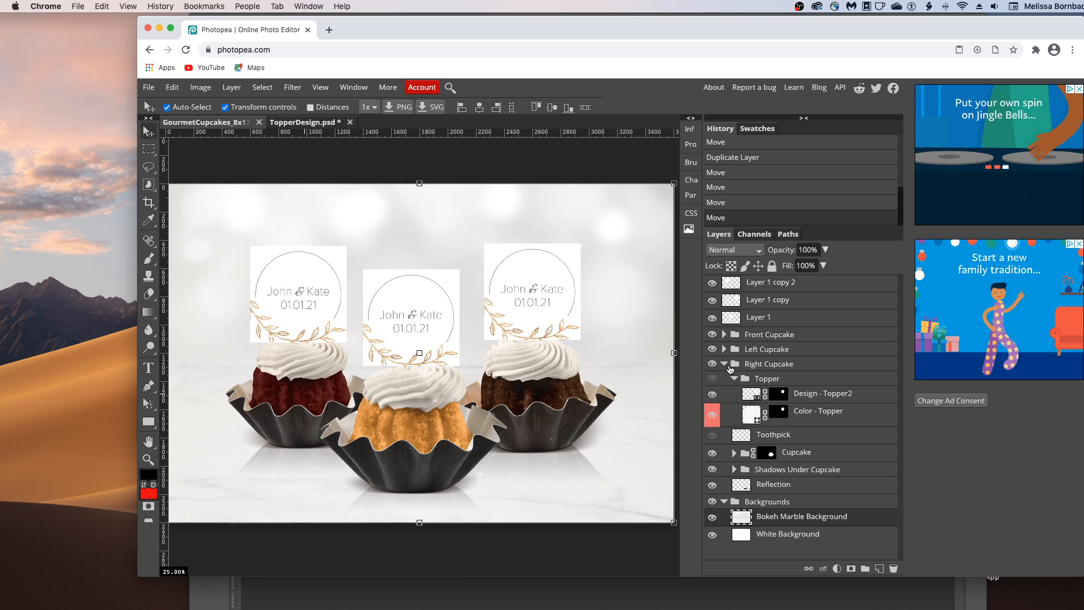
click(724, 364)
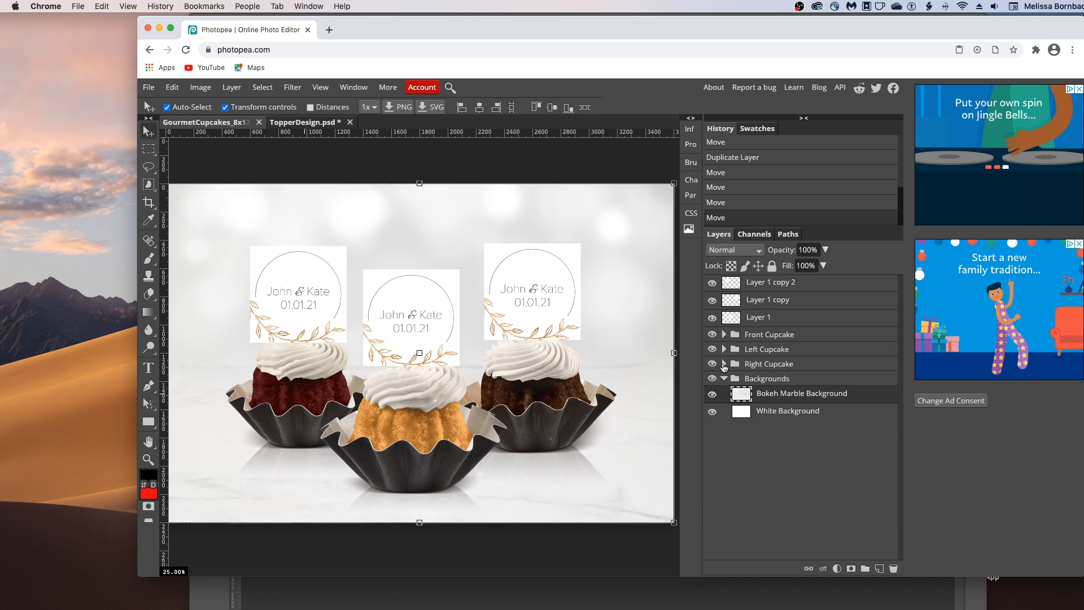
click(726, 335)
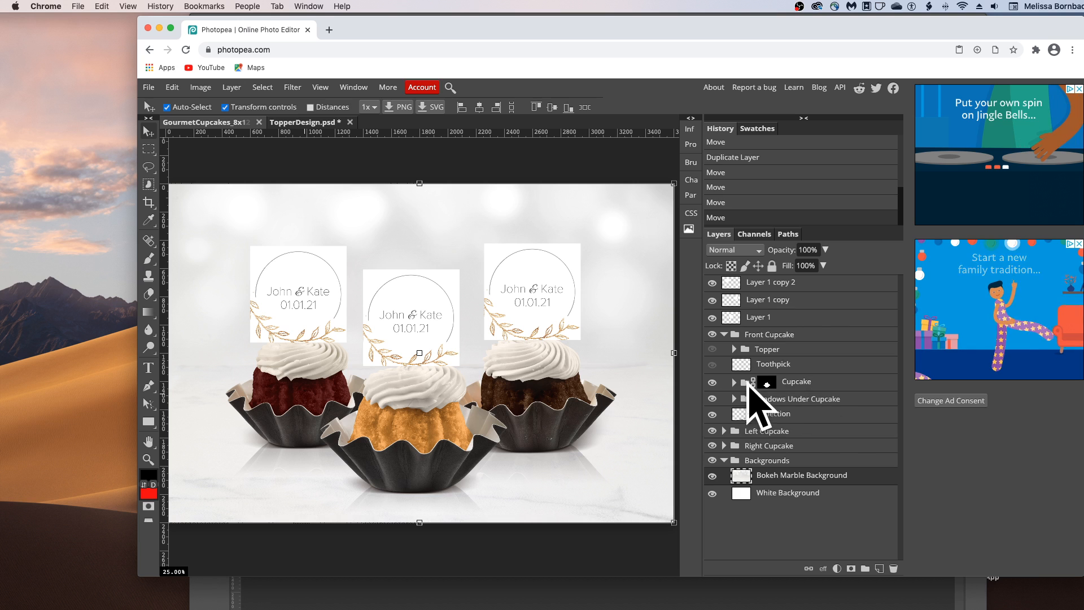
click(734, 387)
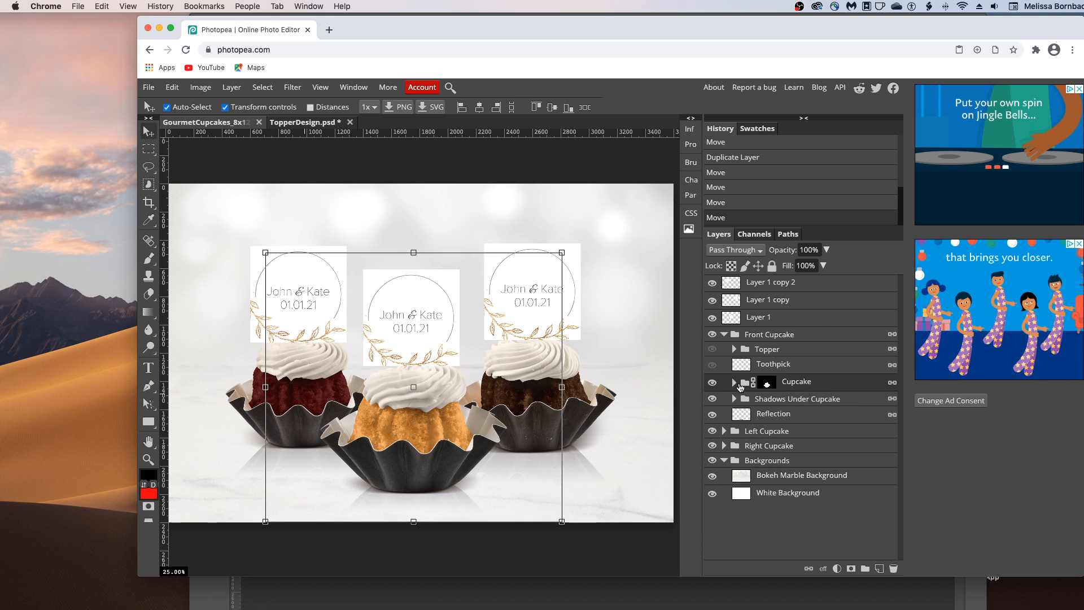
- Expand the front cupcake's Cupcake and Frosting groups and inspect the Color - Frosting layer's fill color without changing it
click(733, 382)
click(745, 415)
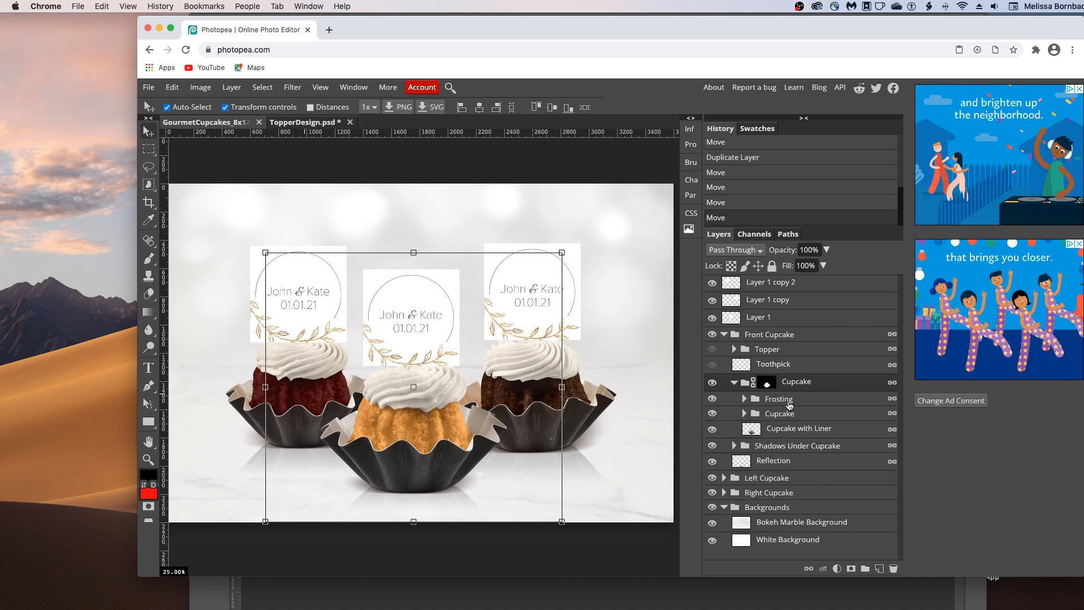
click(744, 399)
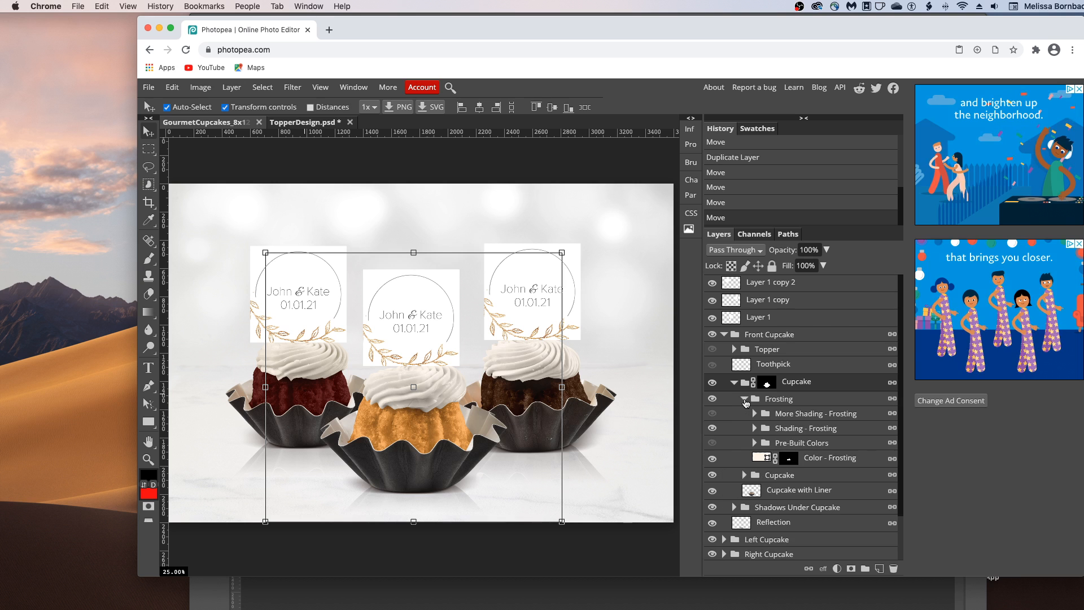
click(765, 457)
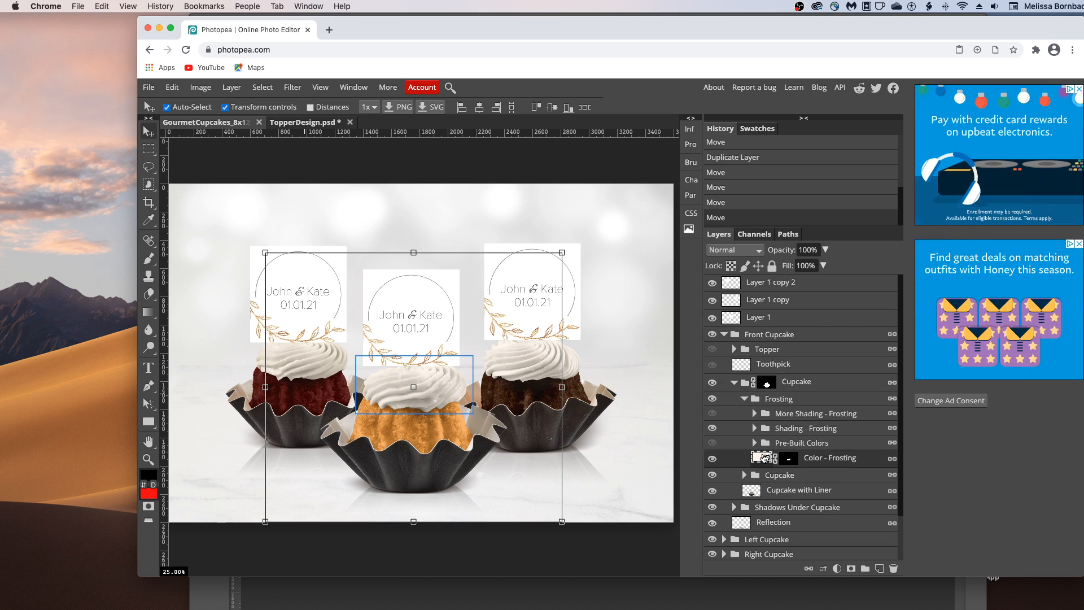
double_click(764, 457)
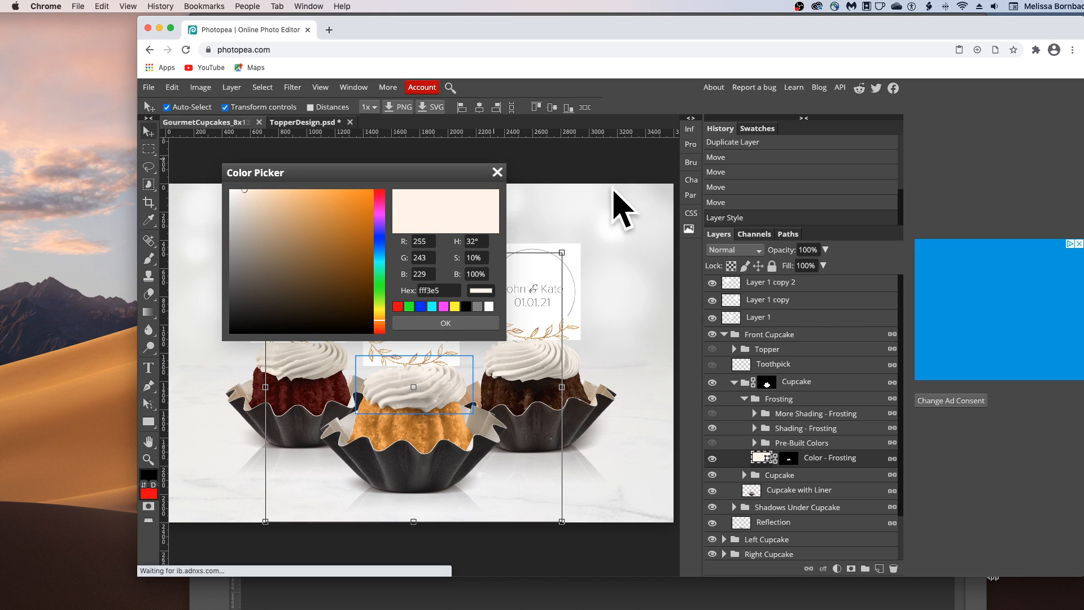
click(498, 173)
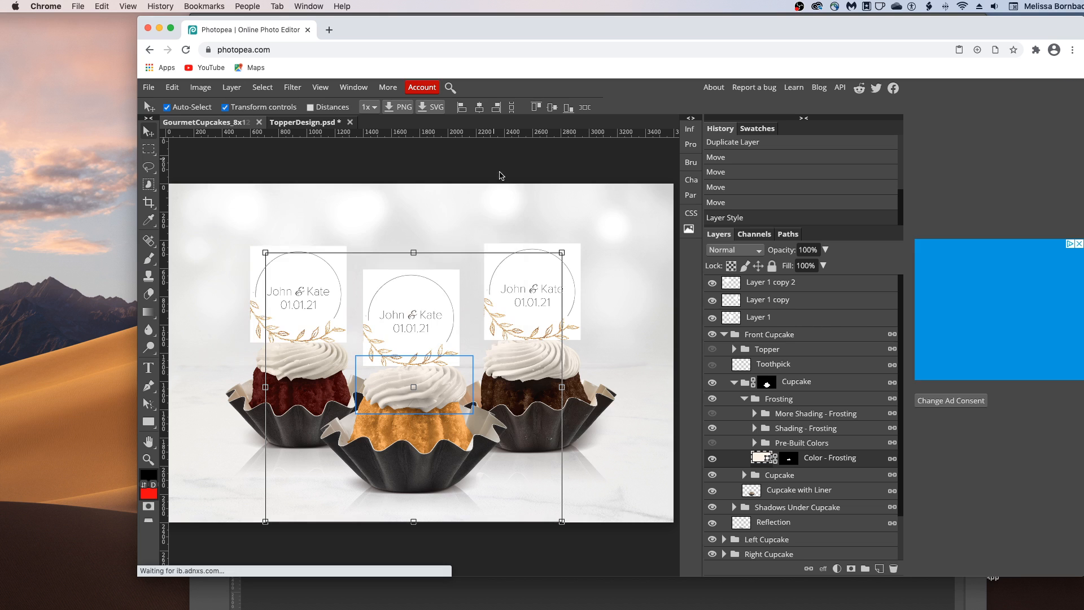
- Set the front cupcake's Color - Frosting fill to blue 4083e9 through its layer properties, and collapse the Cupcake group
click(692, 147)
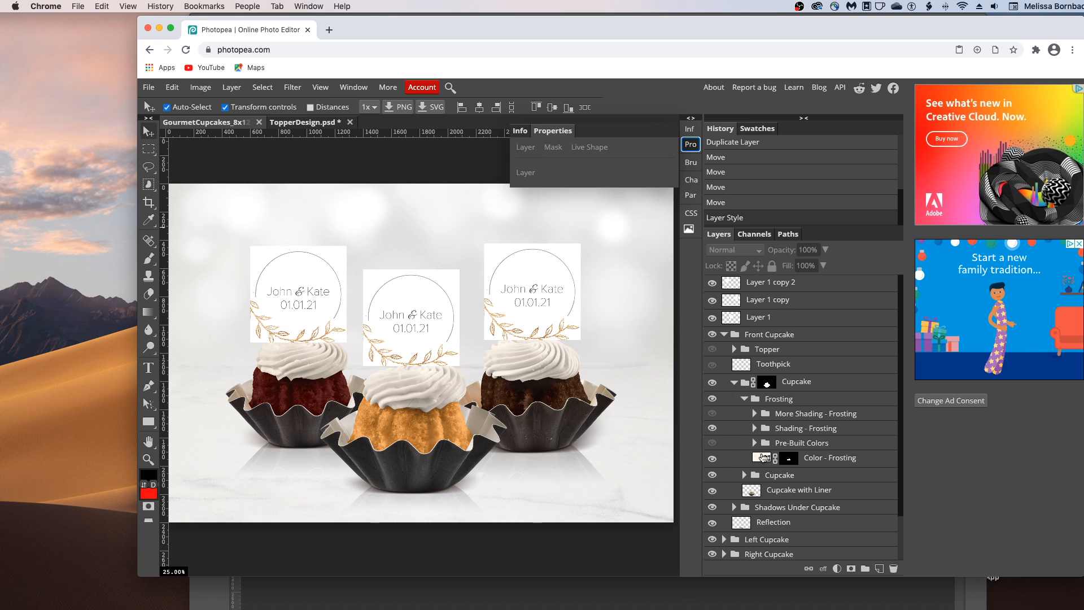
click(764, 457)
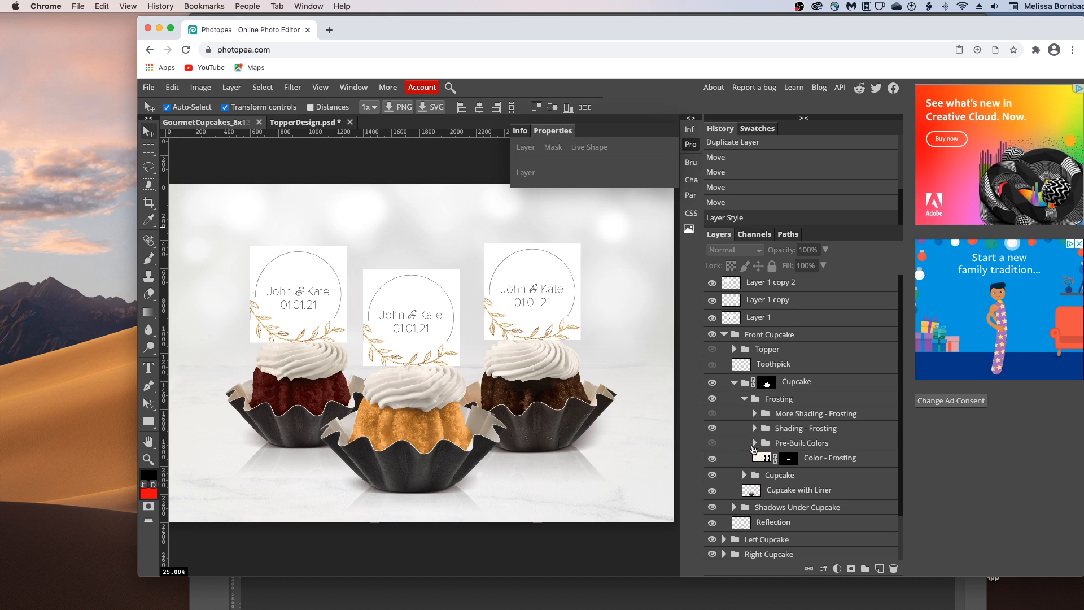
click(526, 148)
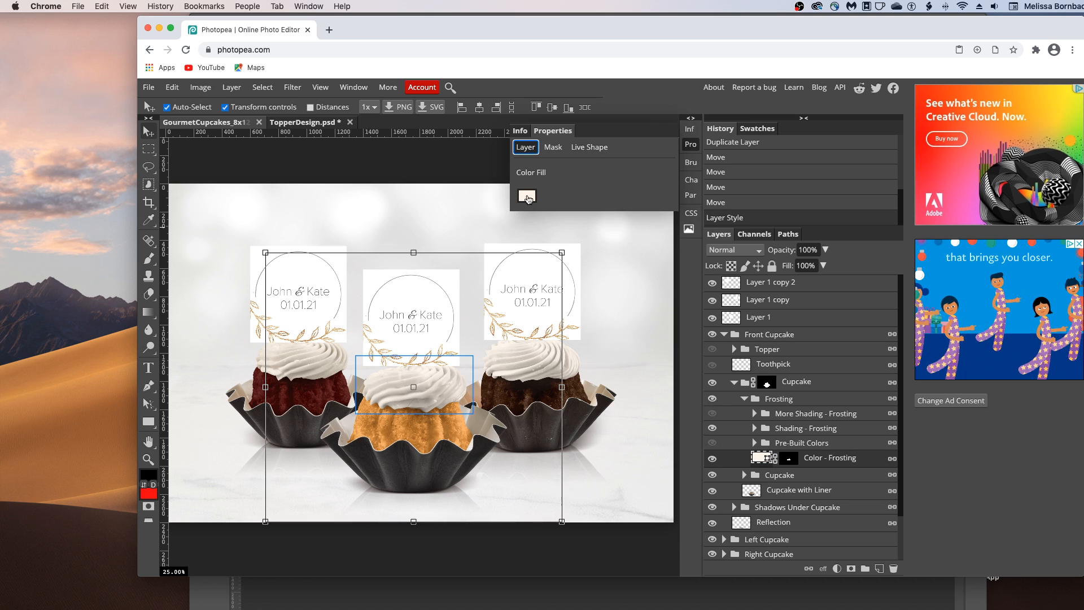
click(528, 196)
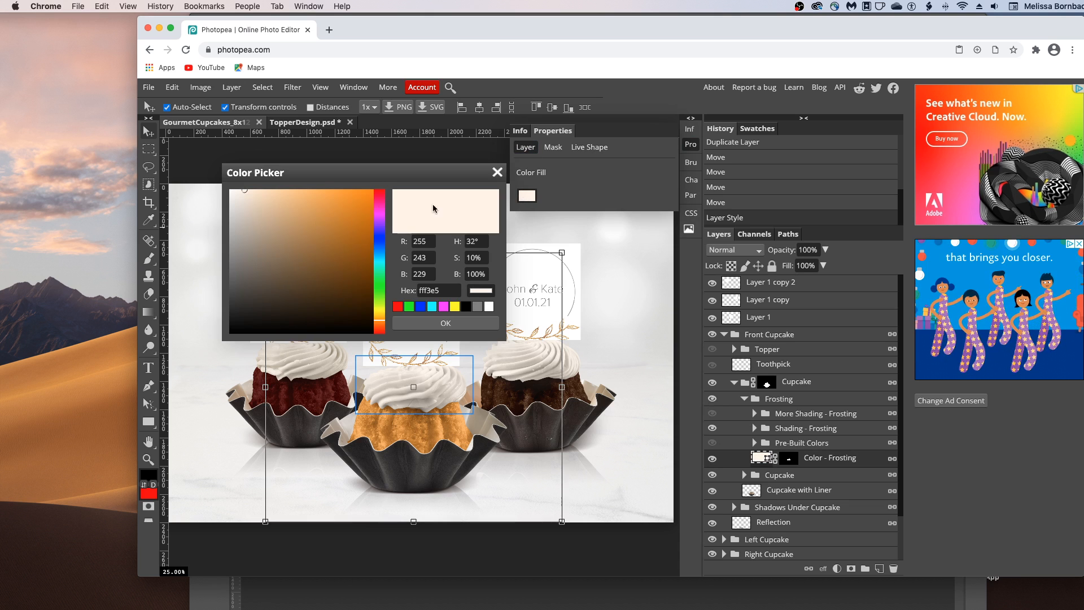
drag(343, 174, 552, 89)
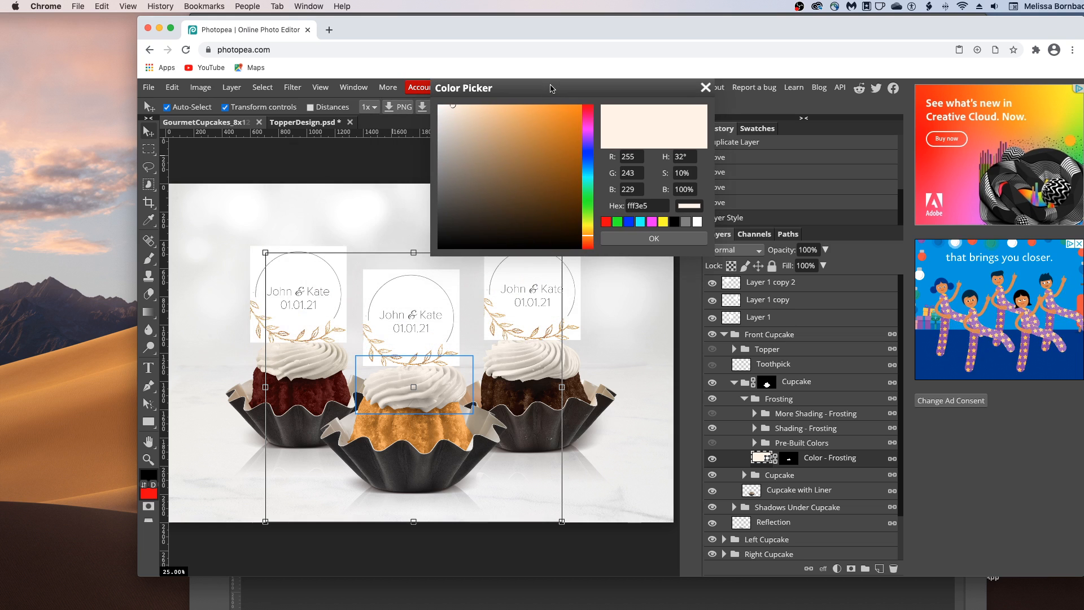
click(589, 153)
click(591, 146)
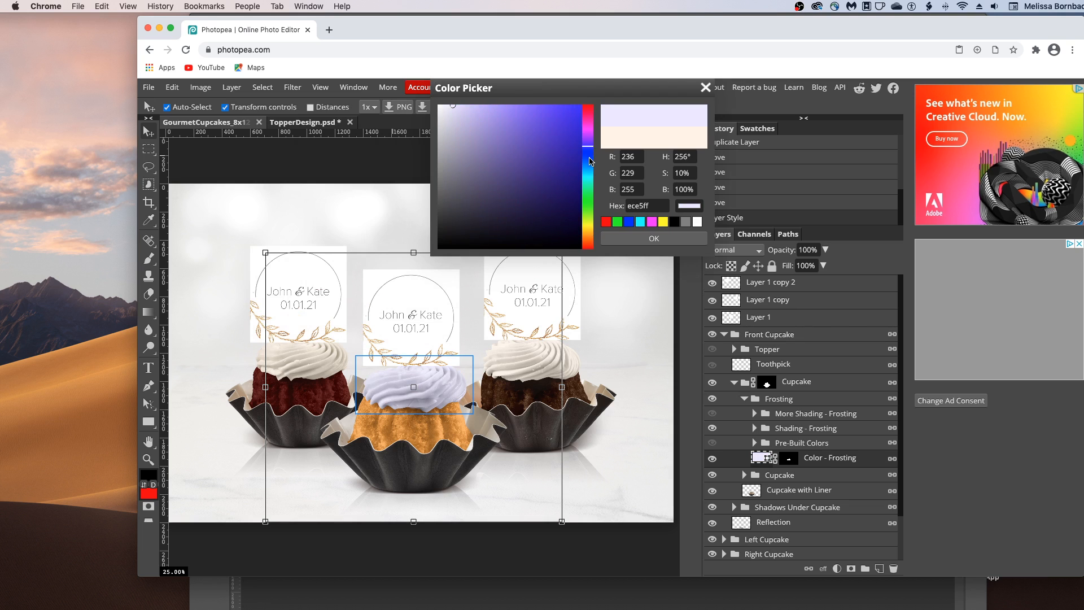
click(589, 162)
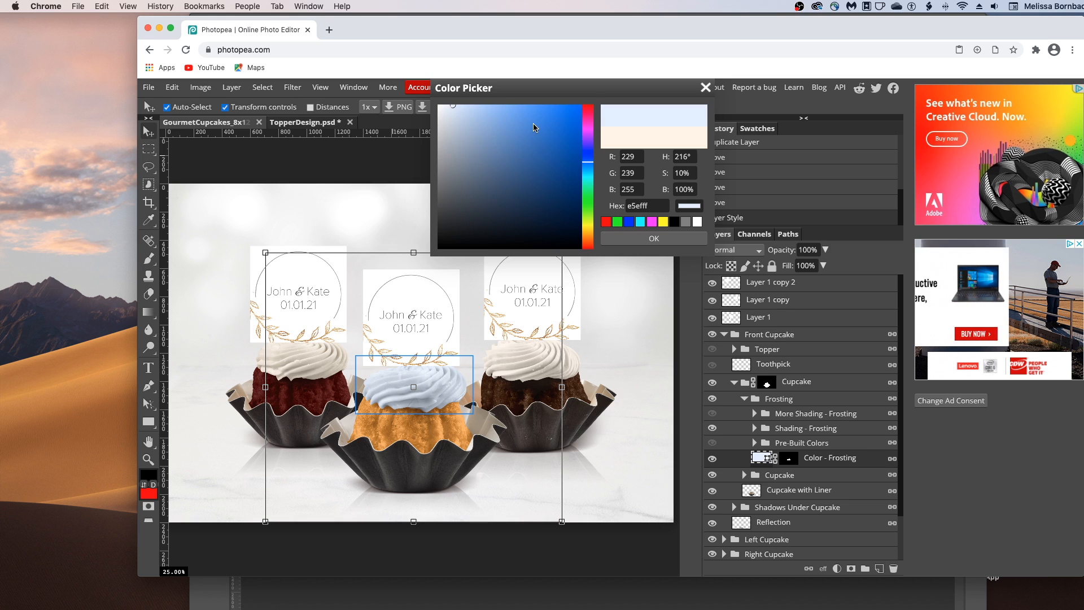
click(511, 128)
drag(512, 128, 542, 117)
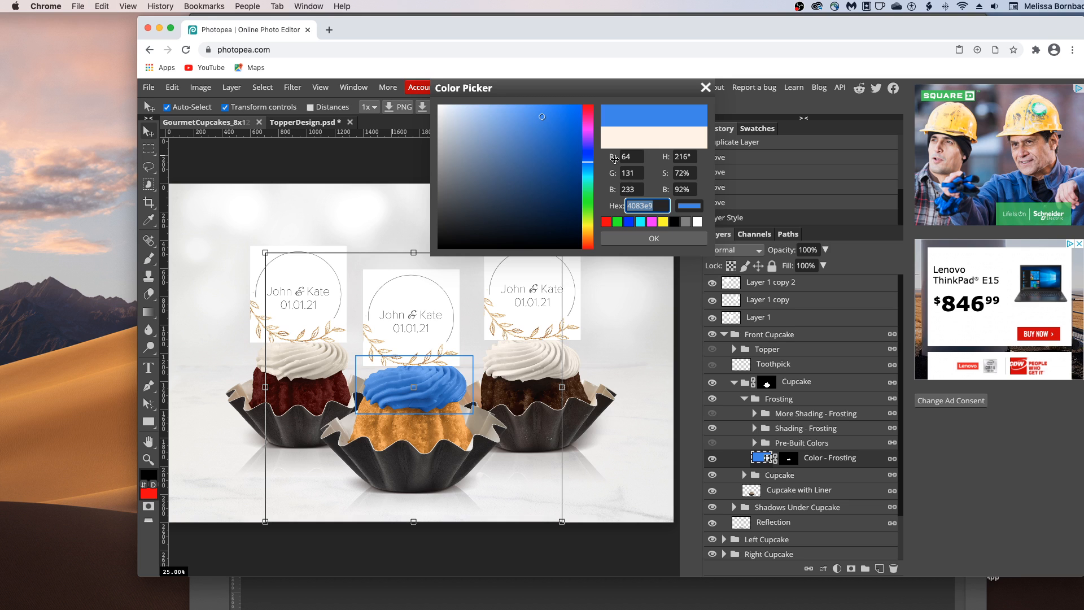
click(658, 242)
click(734, 384)
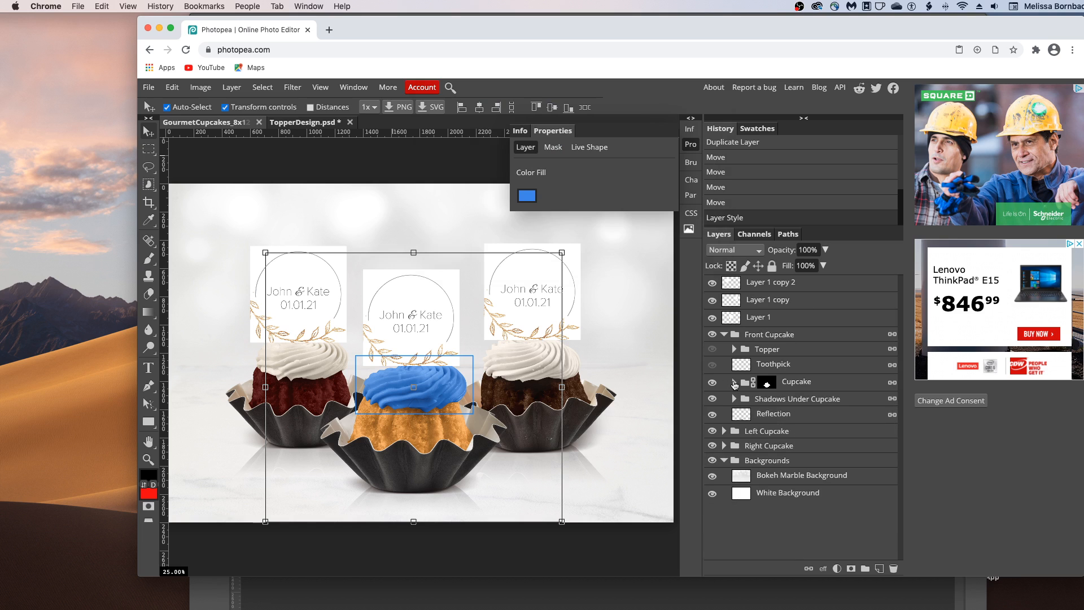
- Set the left cupcake's Color - Frosting fill to 4083e9, and collapse the Left Cupcake group with its subgroups
click(724, 431)
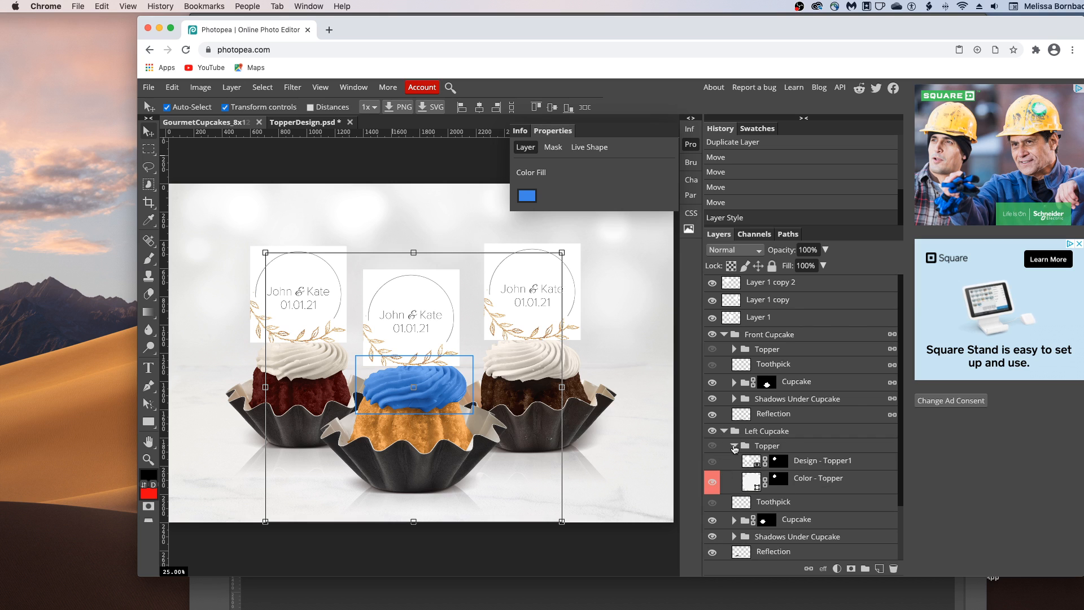
click(734, 447)
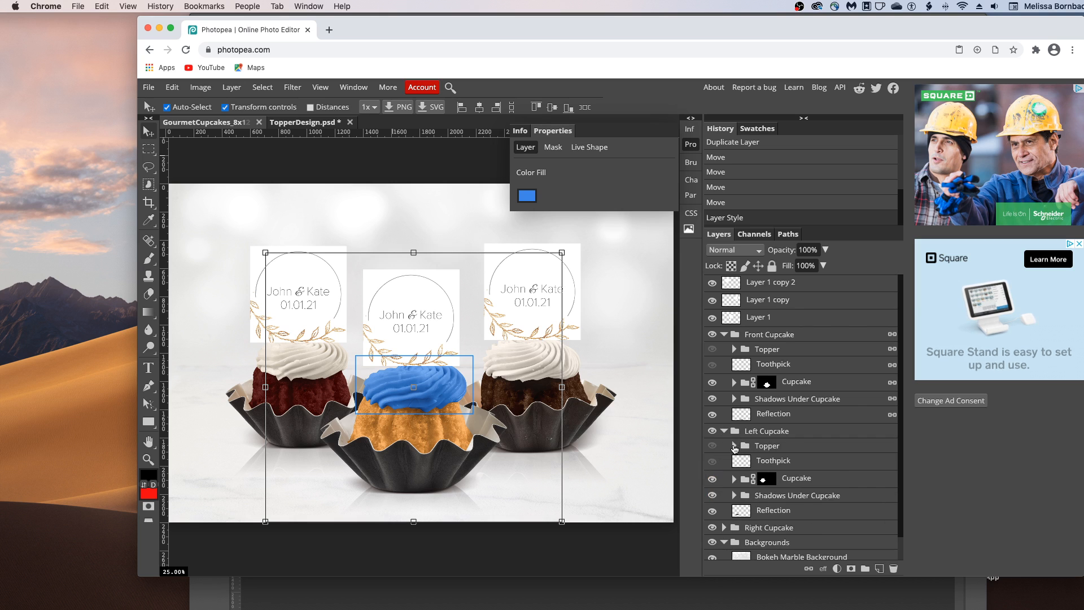
click(734, 481)
scroll(742, 458, down, 2)
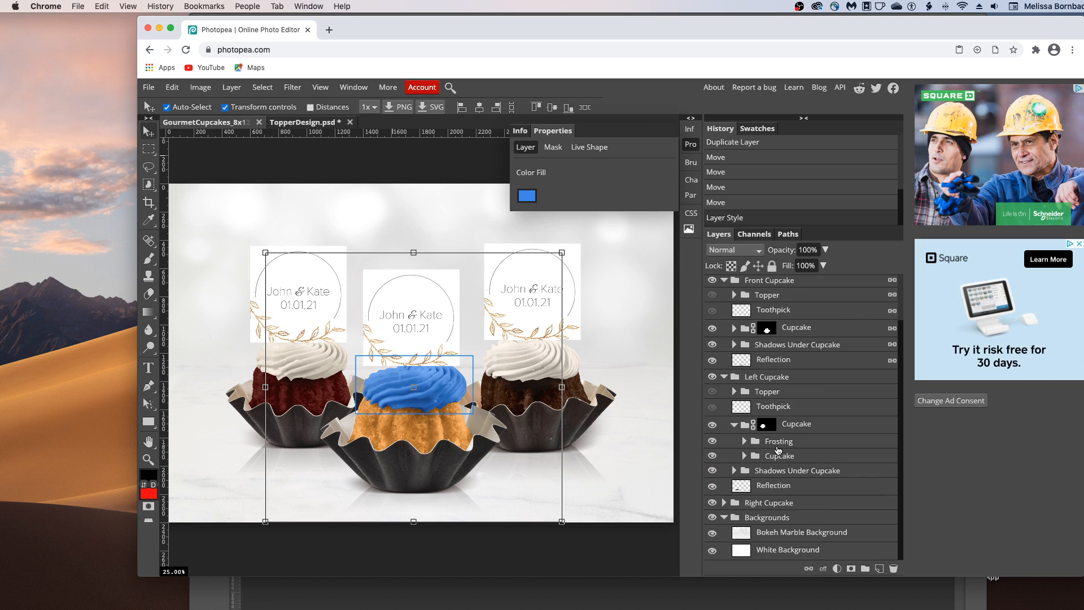
click(744, 441)
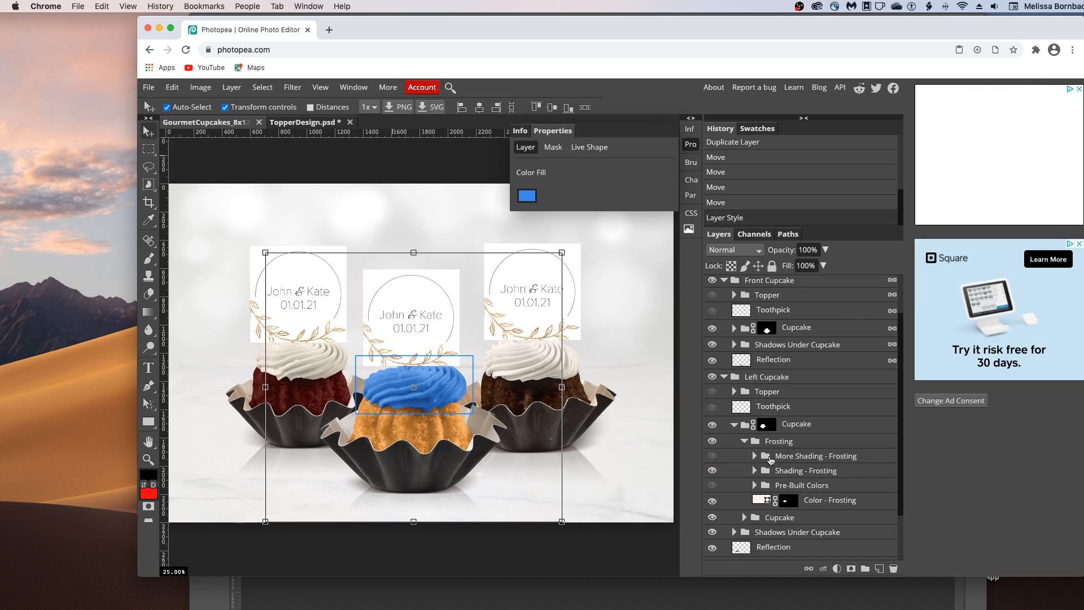
click(762, 501)
double_click(762, 501)
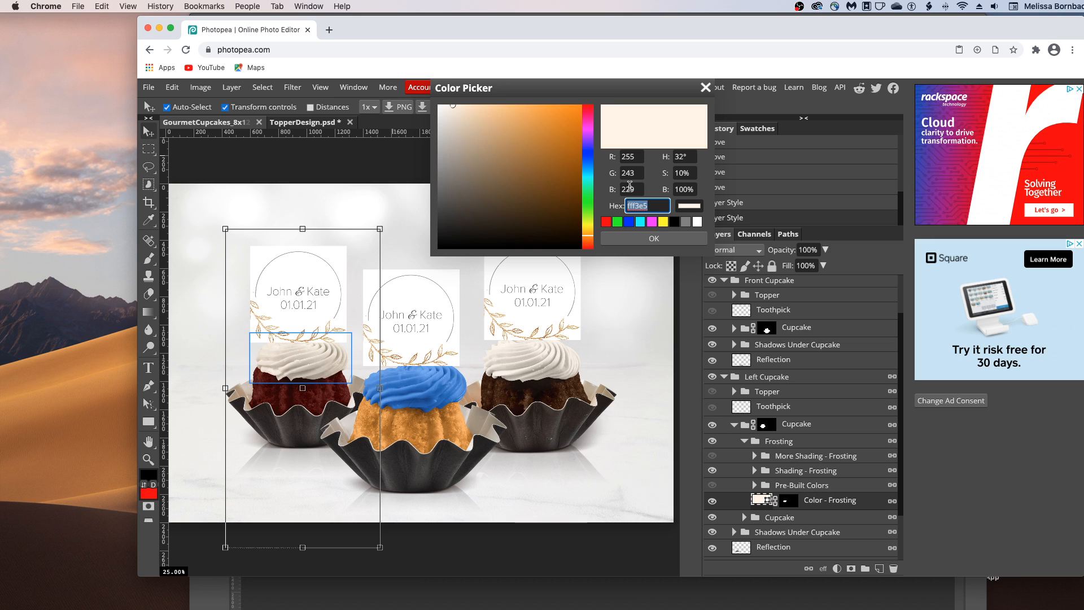
text(4083e9)
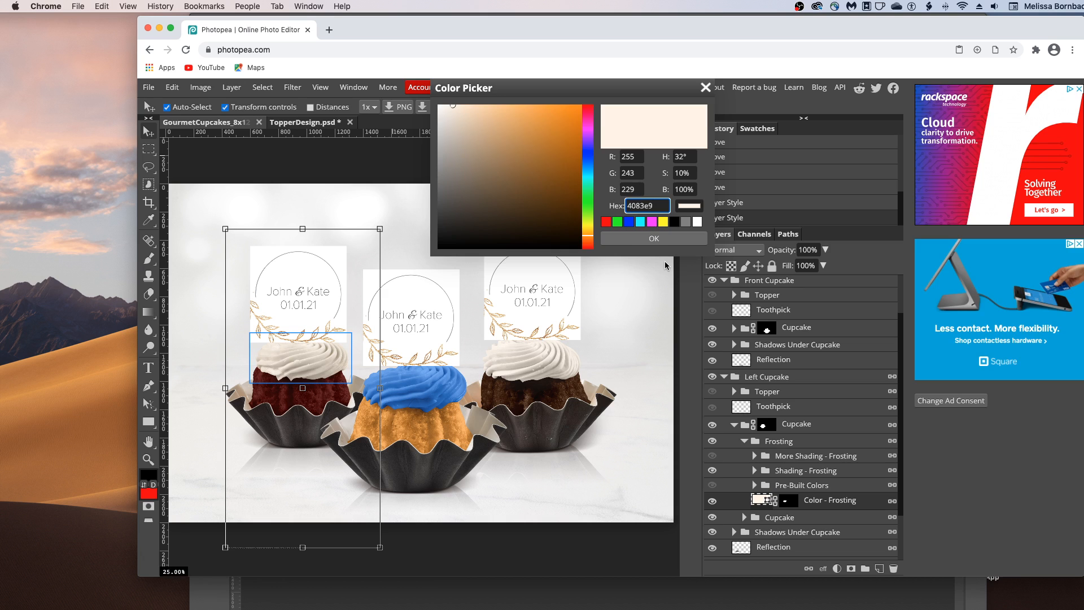
click(663, 243)
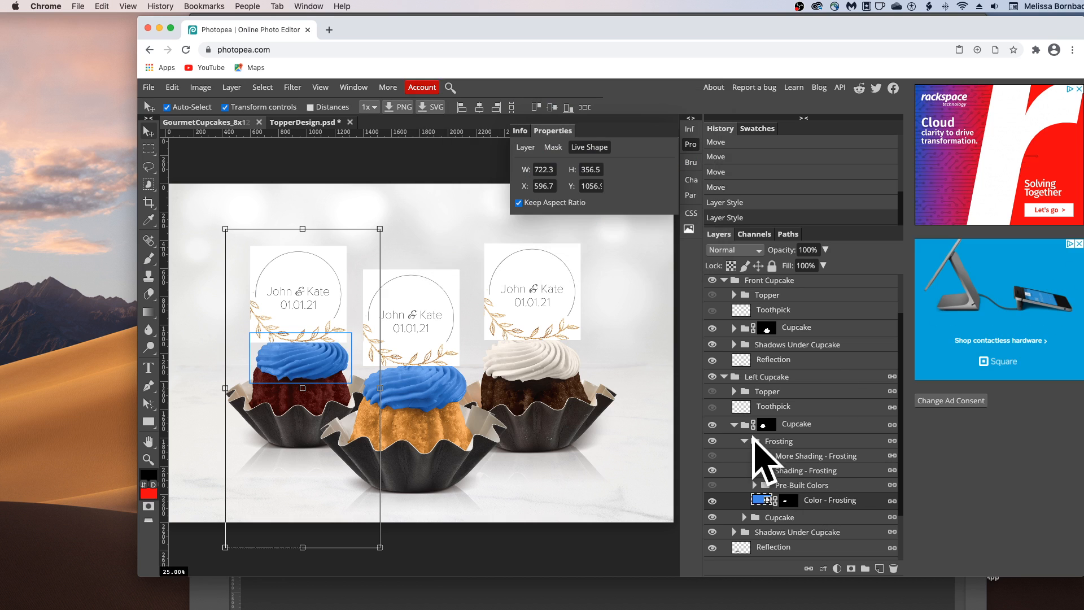
click(742, 440)
click(735, 423)
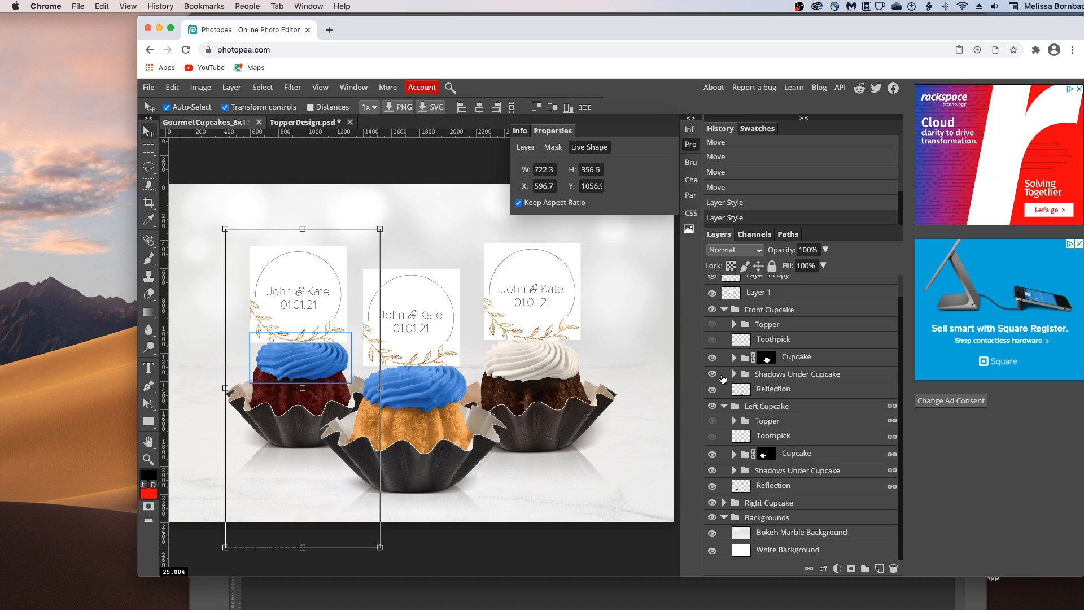
click(724, 406)
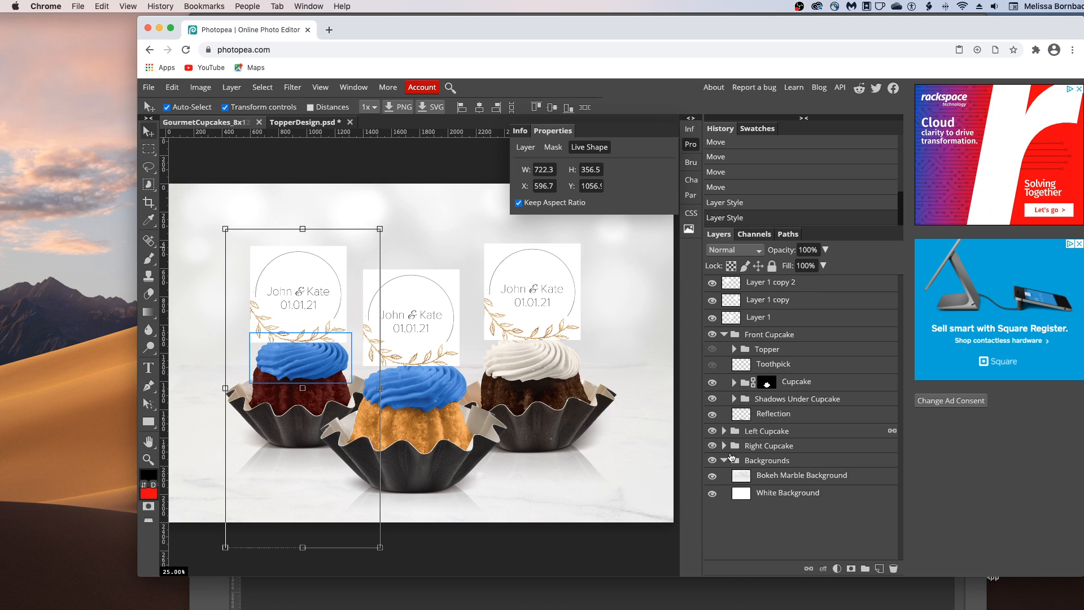
- Set the right cupcake's Color - Frosting fill to 4083e9
click(724, 446)
click(734, 461)
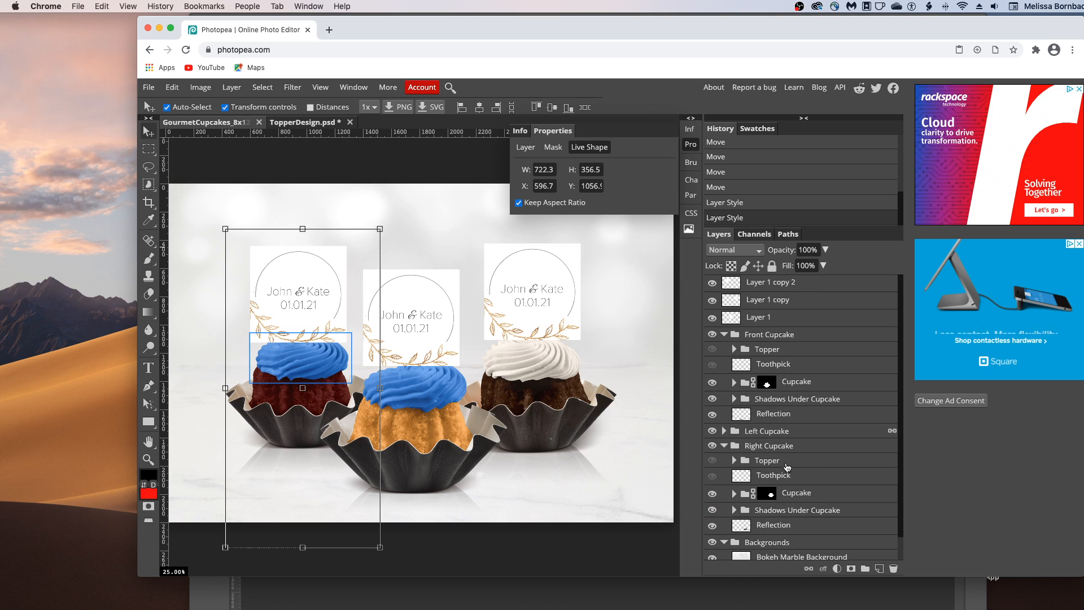
scroll(736, 474, down, 1)
click(738, 472)
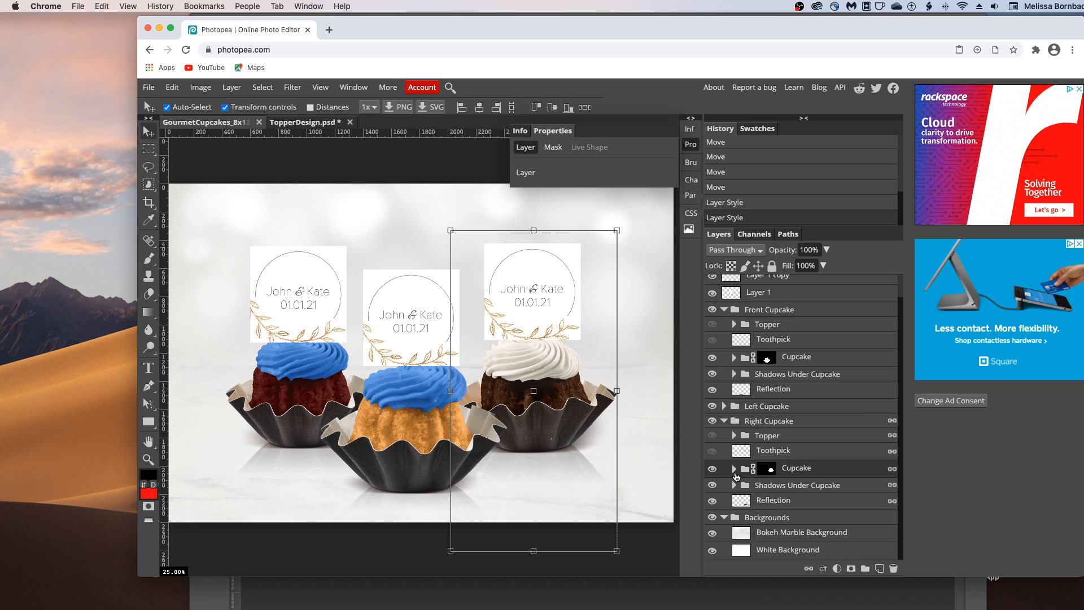
click(735, 470)
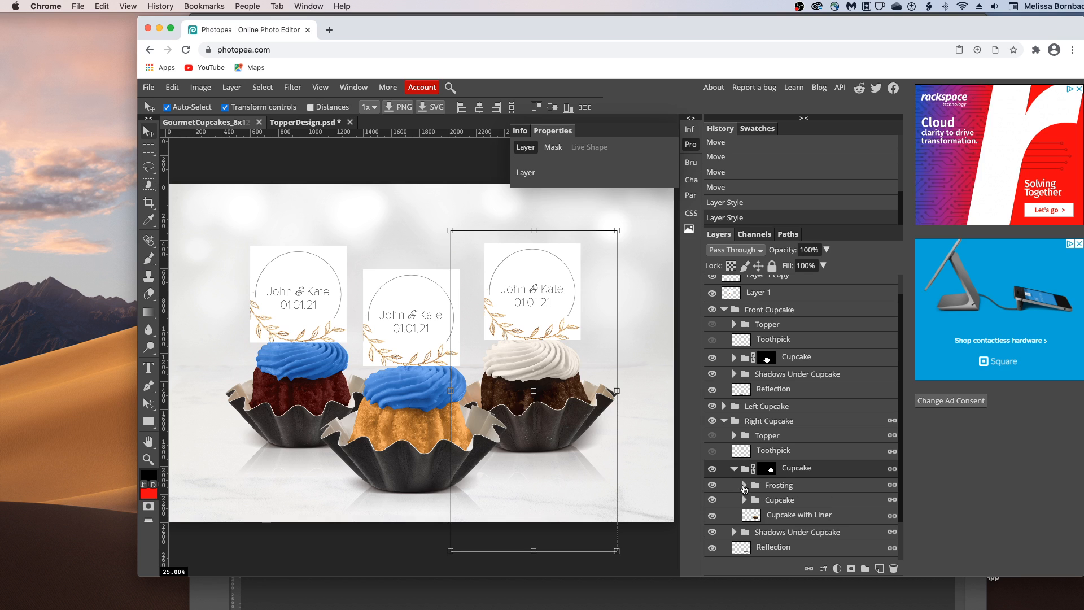
click(744, 486)
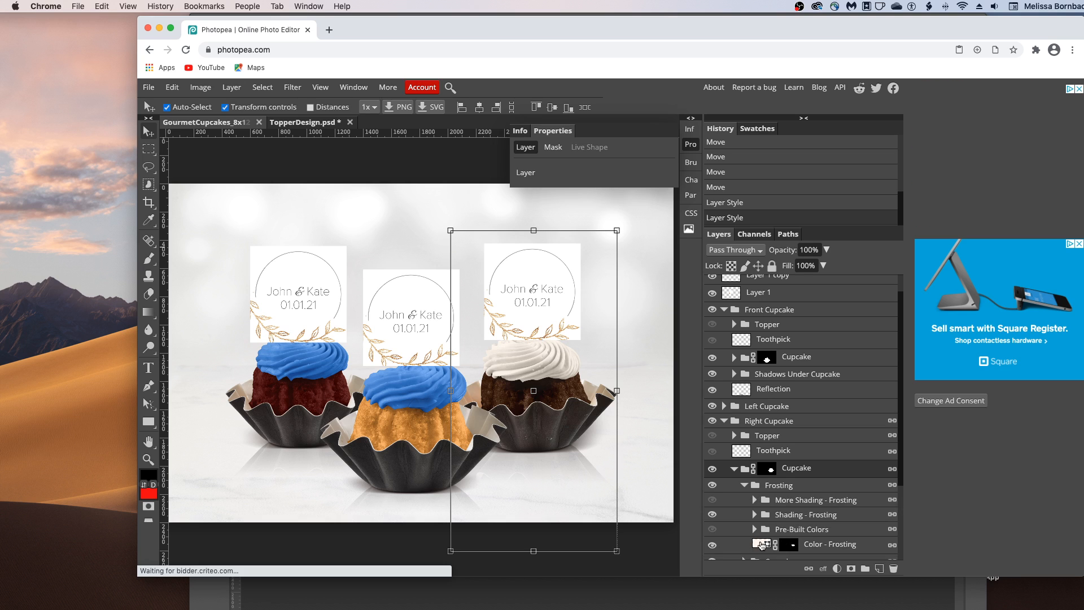
double_click(761, 545)
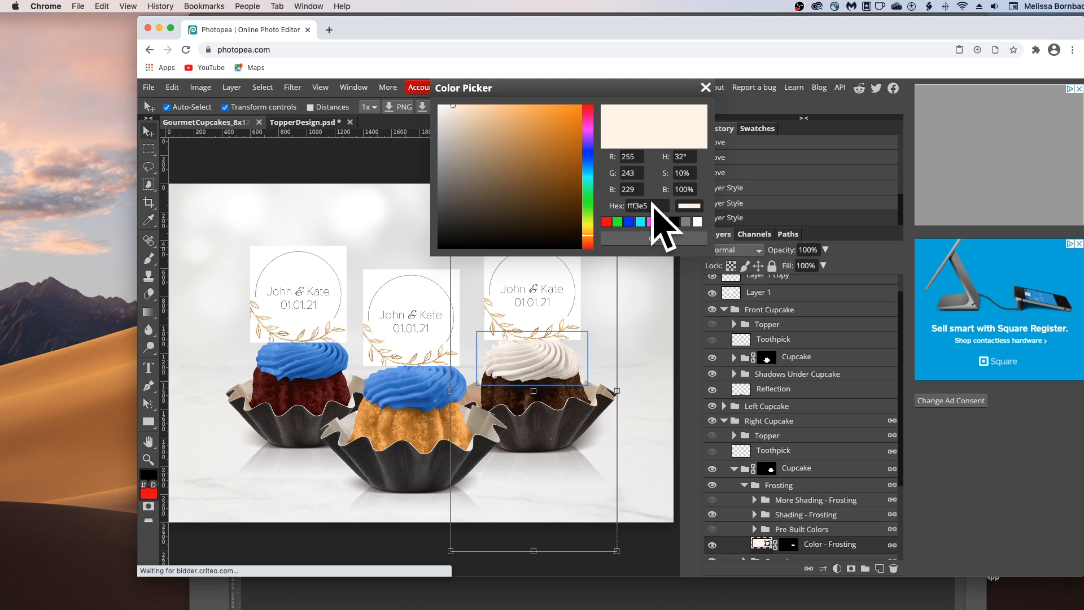
click(655, 206)
drag(656, 205, 633, 203)
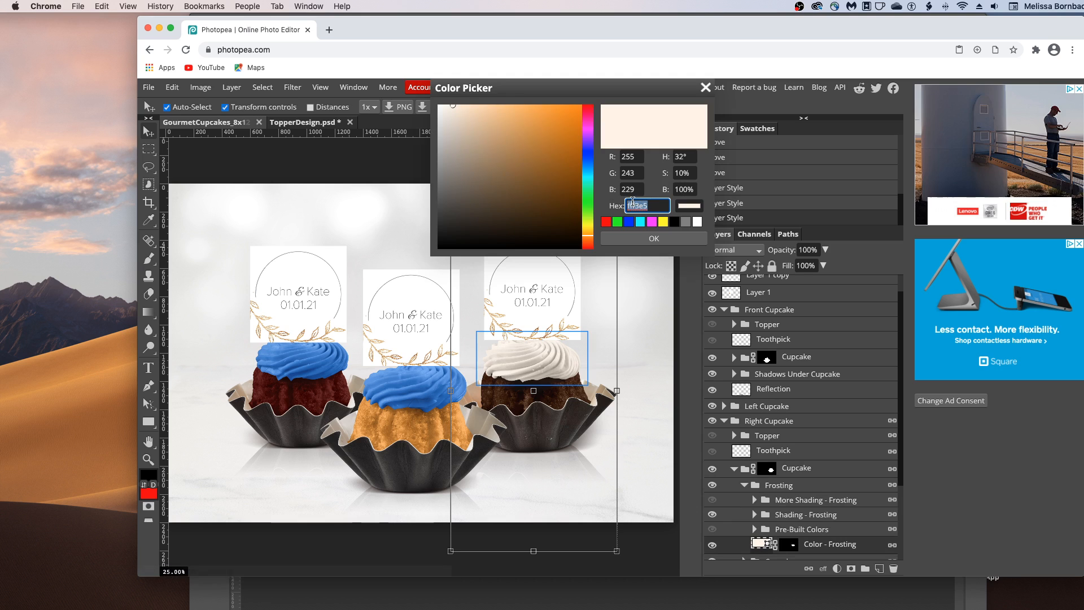
text(4083e9)
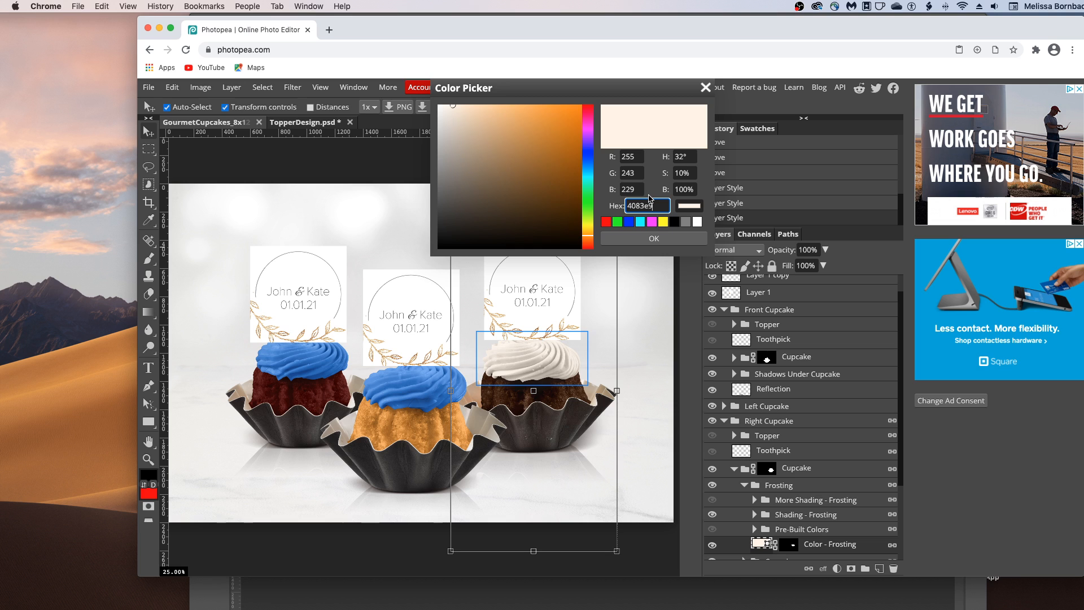
click(654, 238)
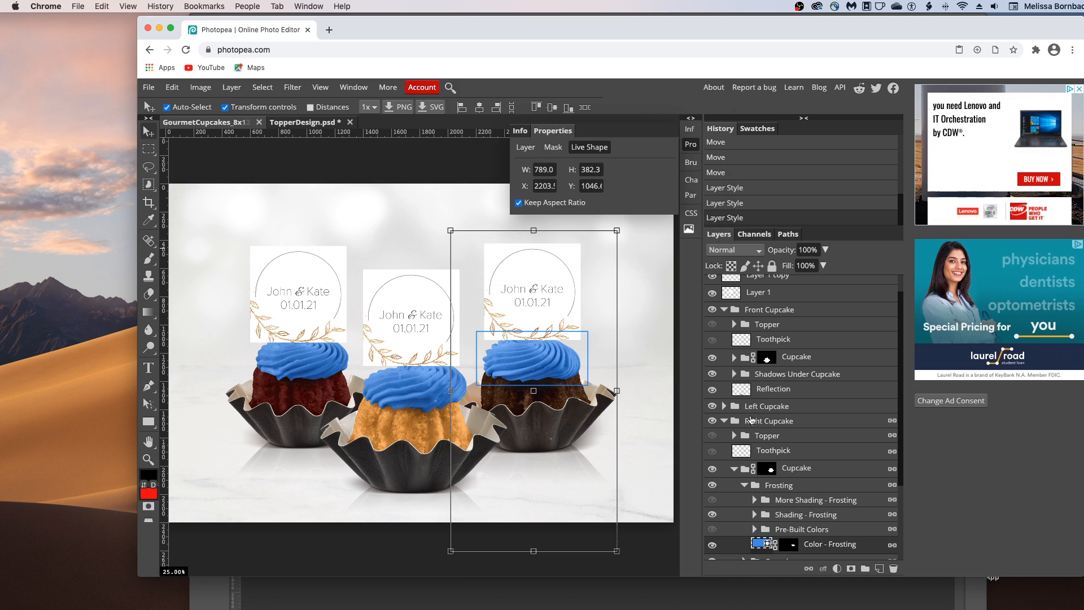
- Collapse the right cupcake's Frosting group and expand its nested Cupcake group to reveal the cake color layers
scroll(749, 407, down, 3)
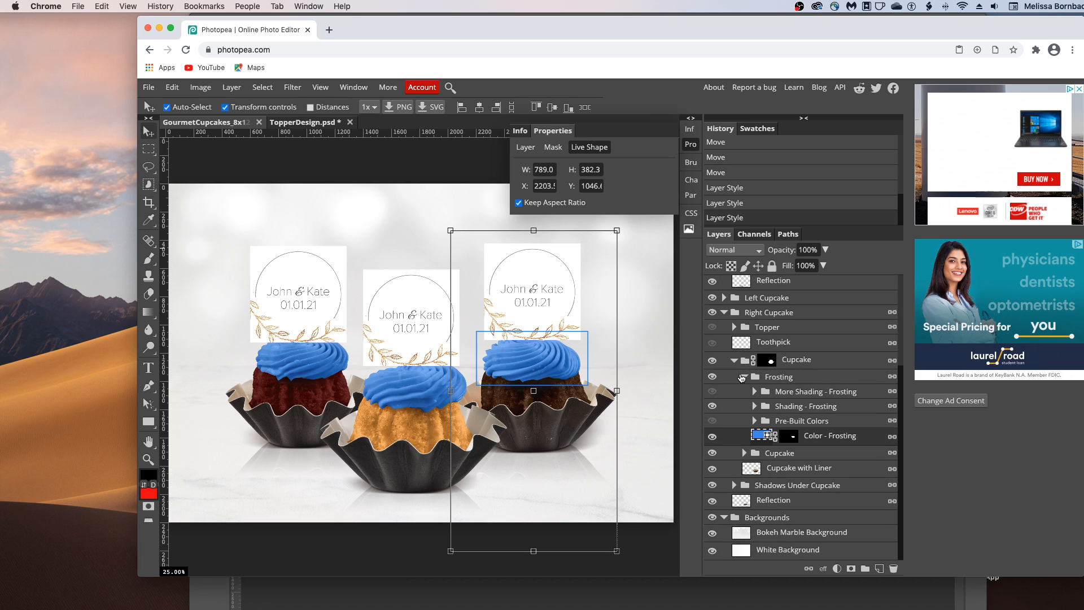
click(743, 377)
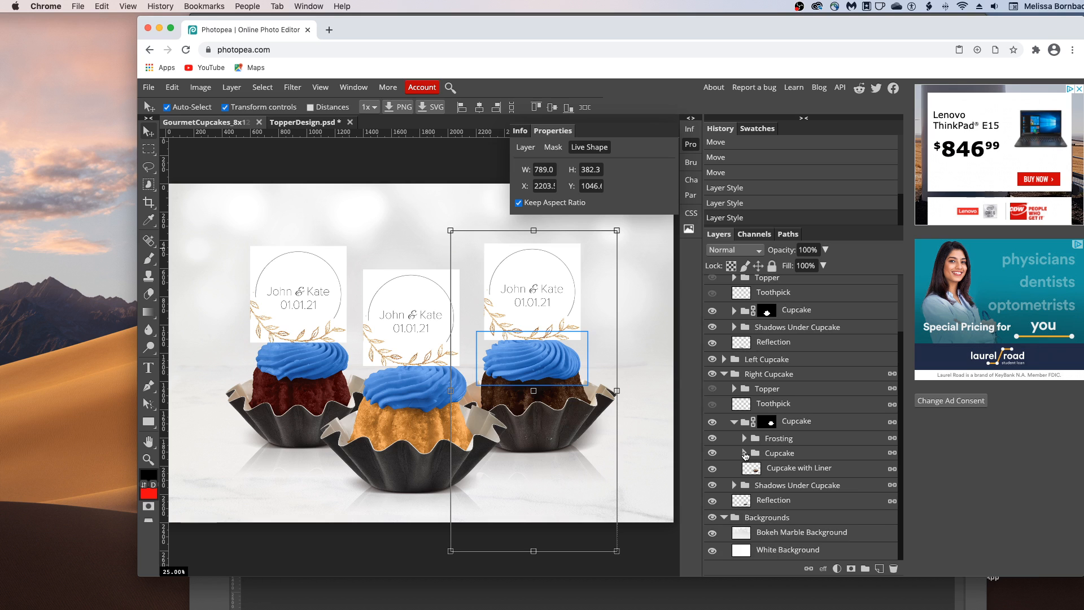
click(745, 453)
scroll(812, 474, down, 2)
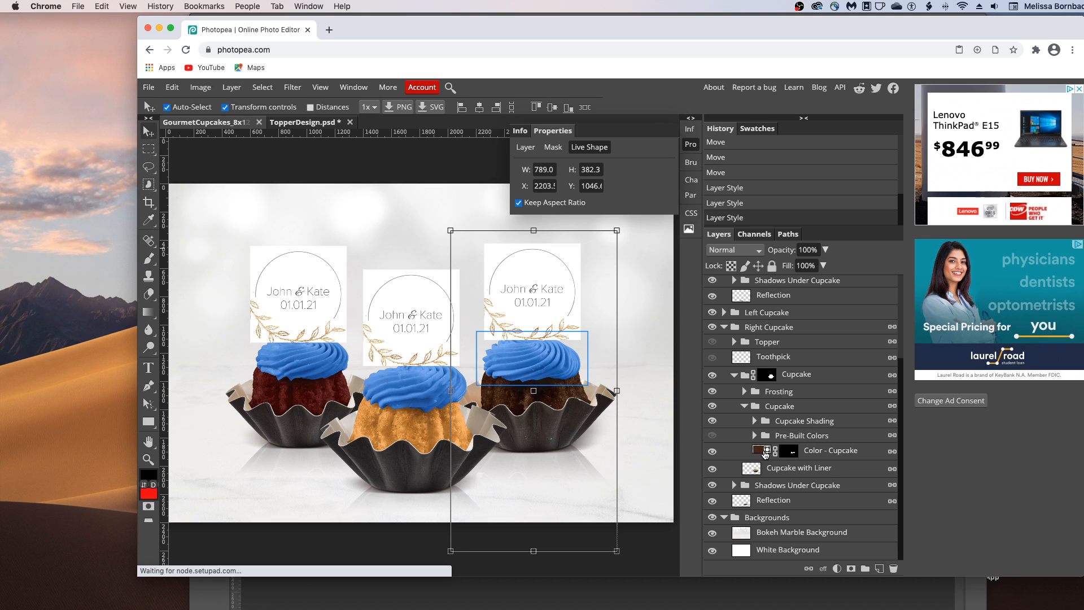
- Try the orange fill e07442 on the right cupcake's Color - Cupcake layer, and cancel the color change
click(766, 452)
double_click(762, 450)
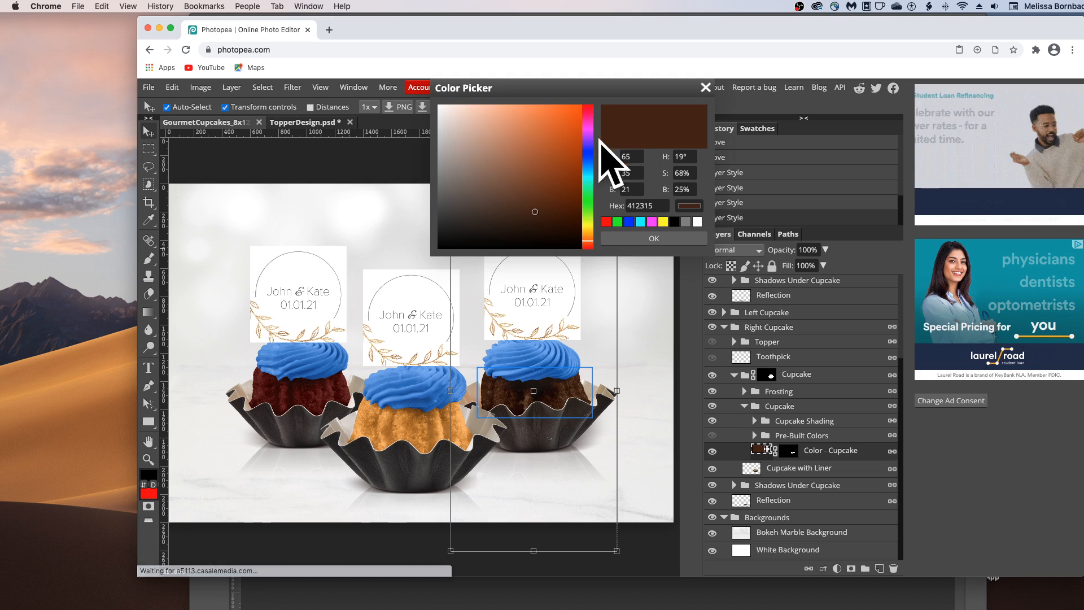
click(551, 122)
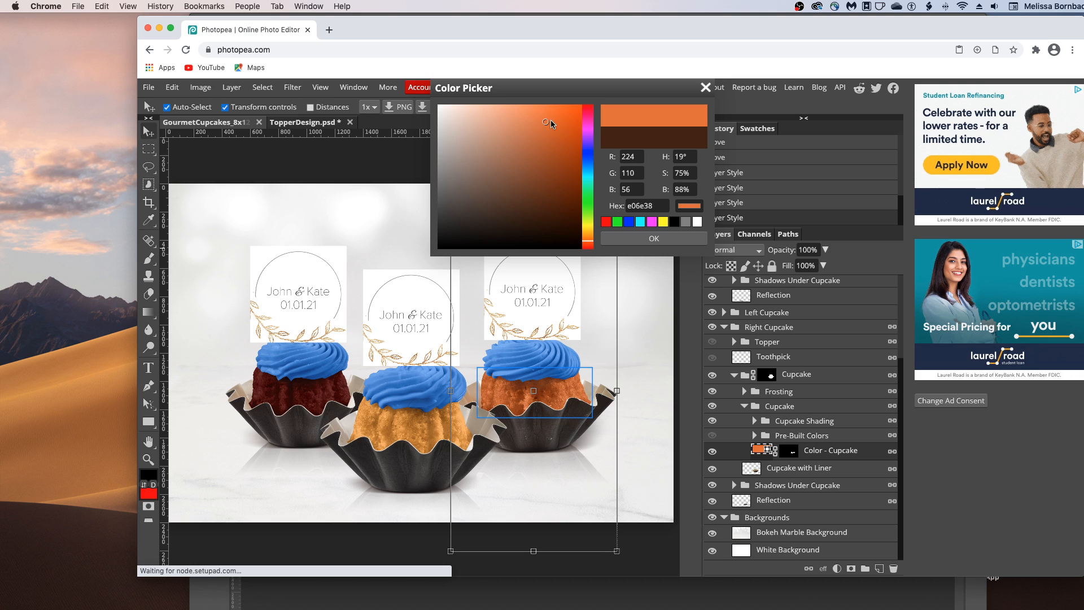
click(551, 121)
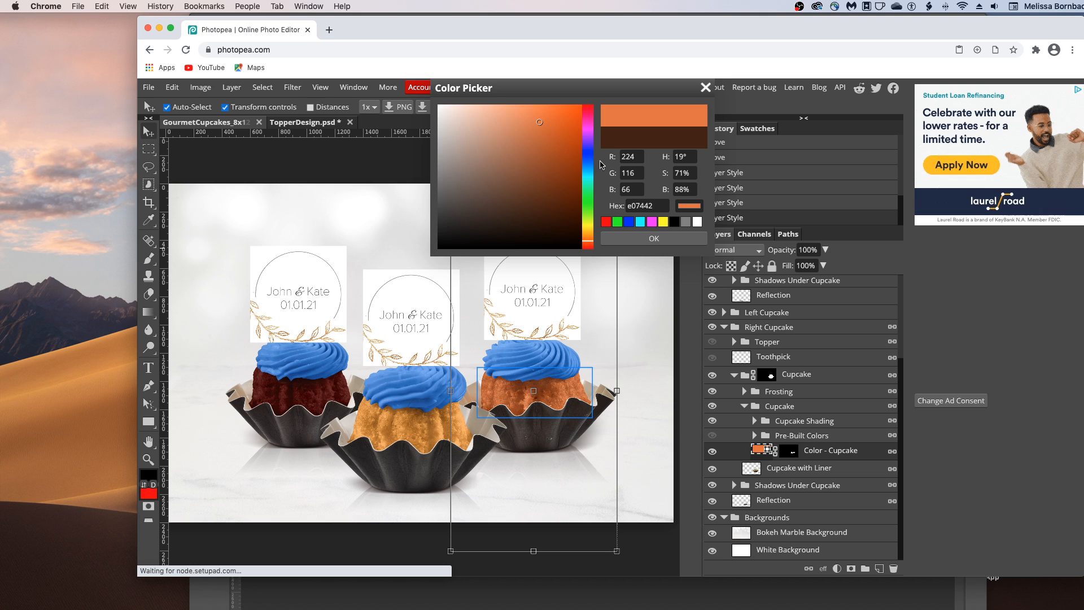
click(706, 88)
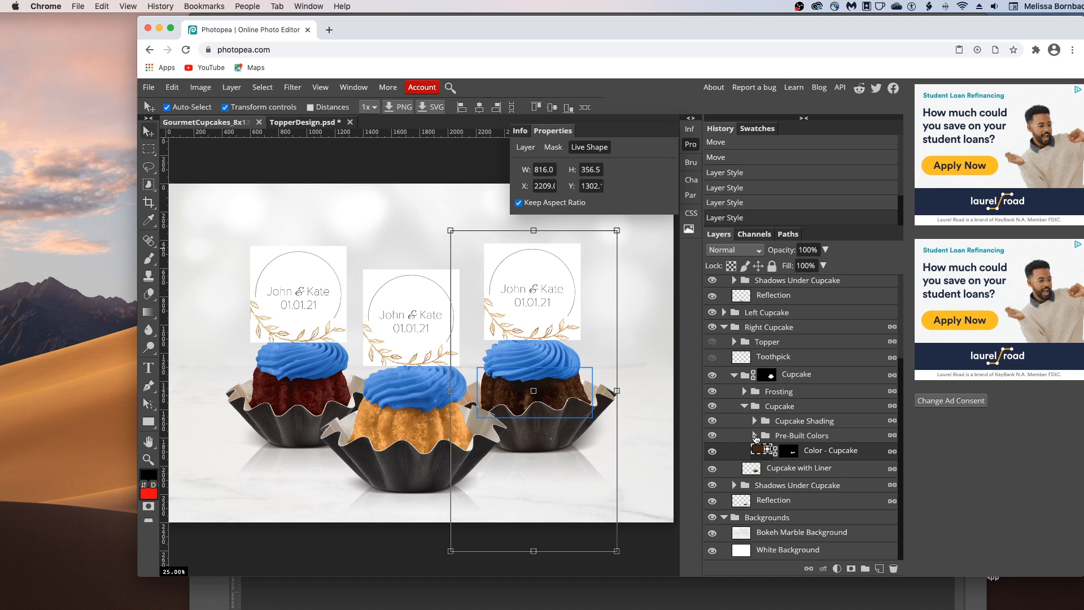
- Preview the right cupcake's Gold and Red Raspberry pre-built colors, then restore Chocolate and hide the Color - Cupcake layer
click(754, 436)
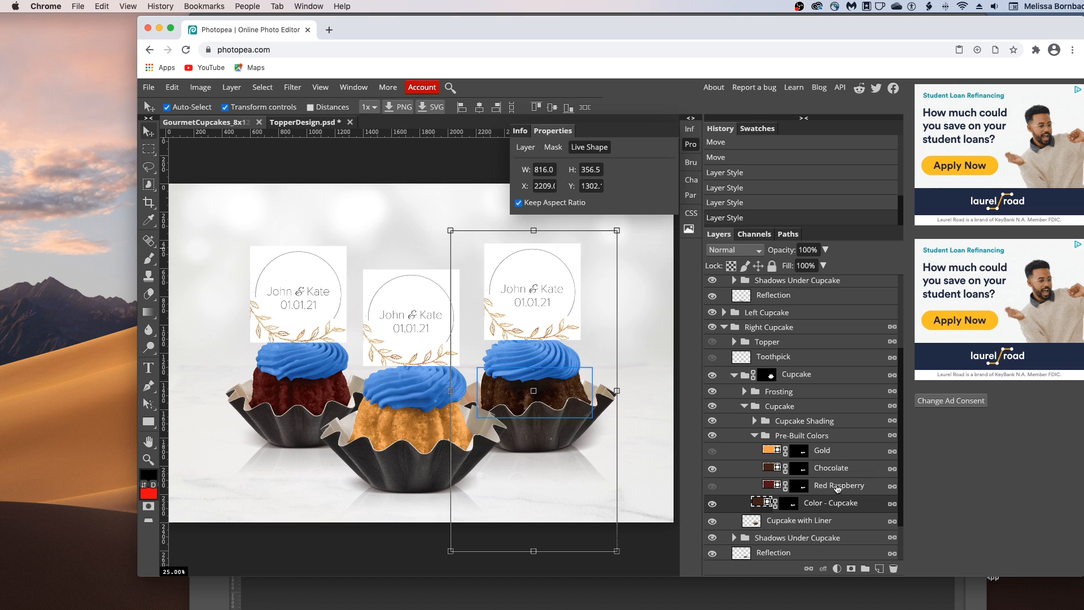
click(712, 451)
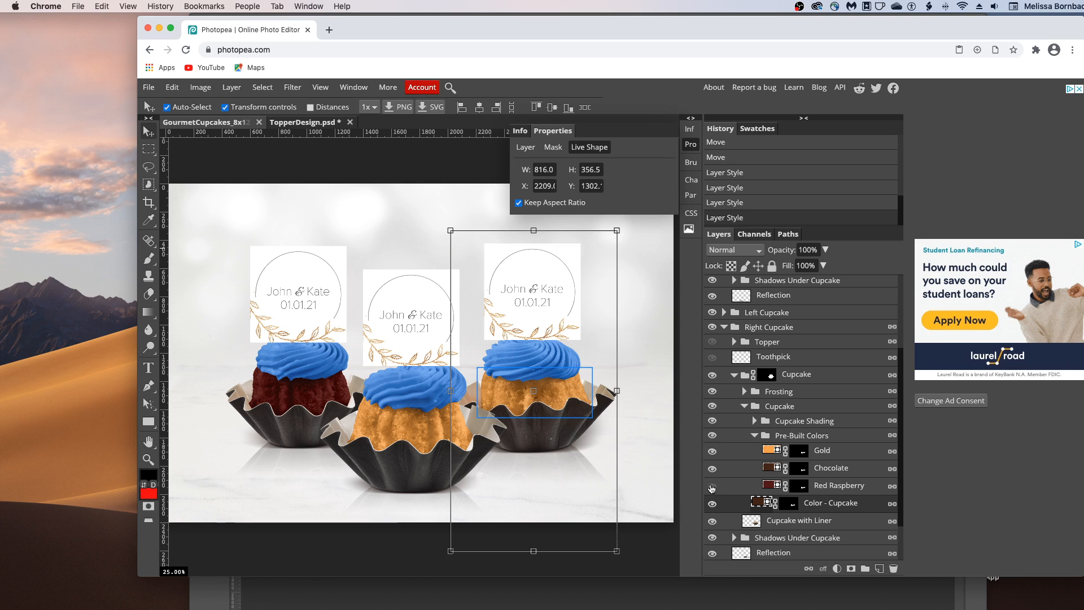
click(712, 452)
click(712, 469)
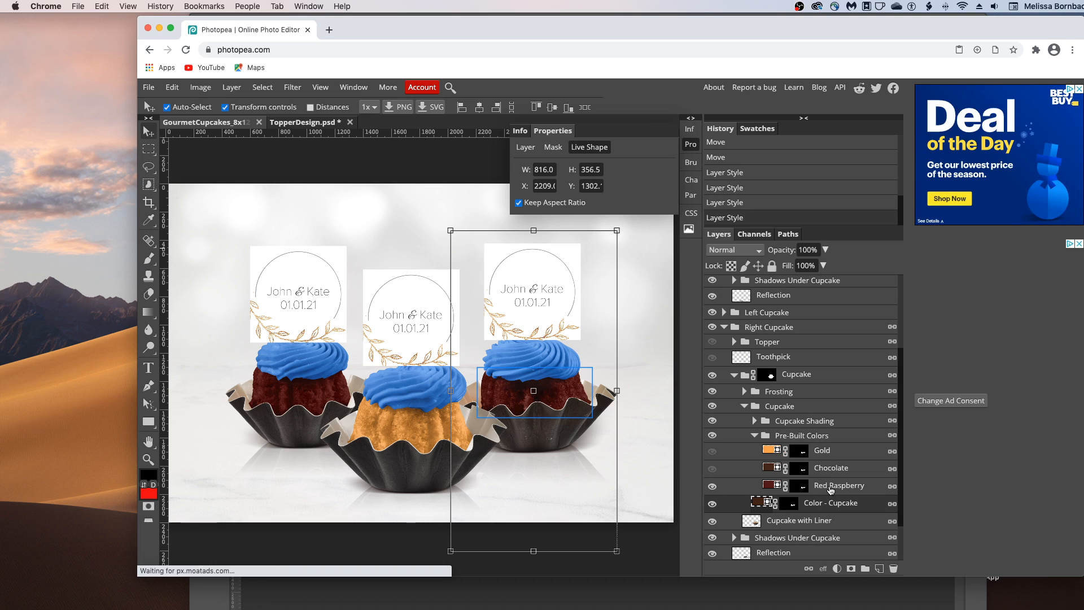
click(713, 469)
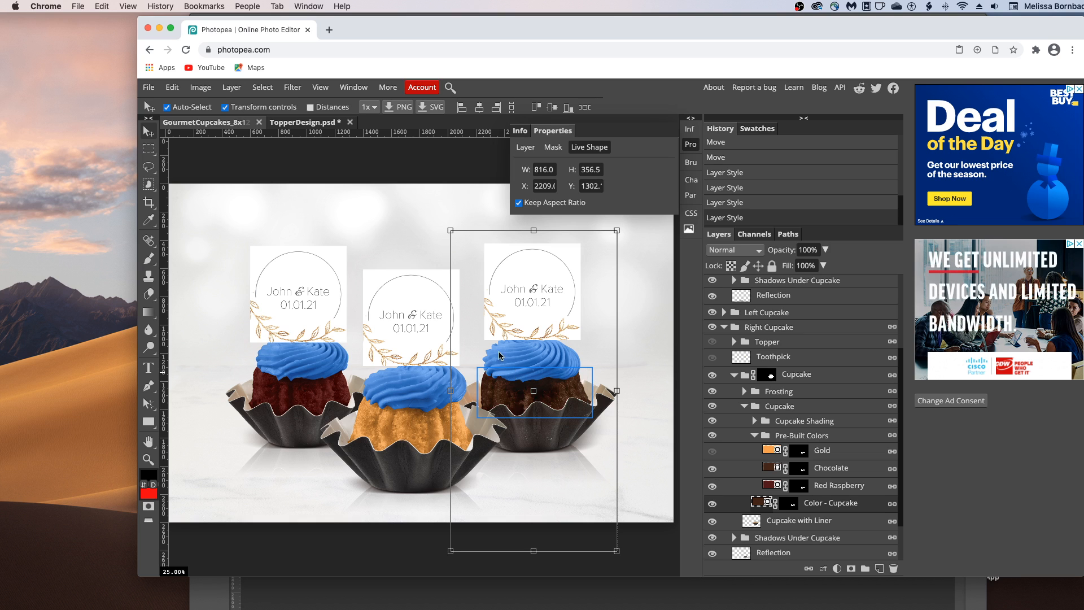
click(713, 504)
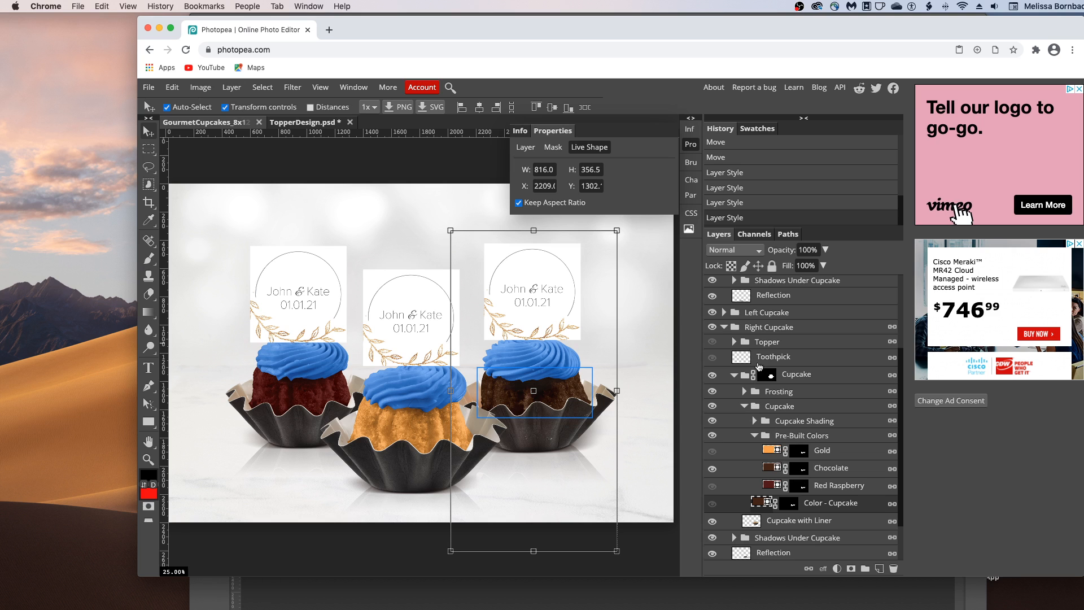
- Collapse the Right Cupcake group and preview the mockup on the White Background by temporarily hiding the Bokeh Marble Background
click(726, 328)
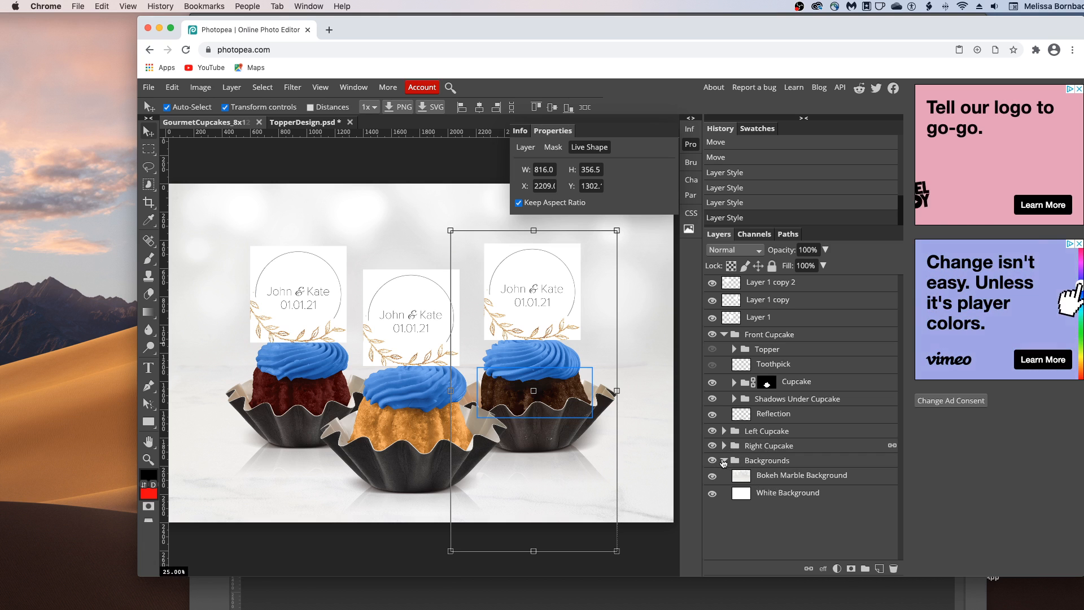
click(723, 462)
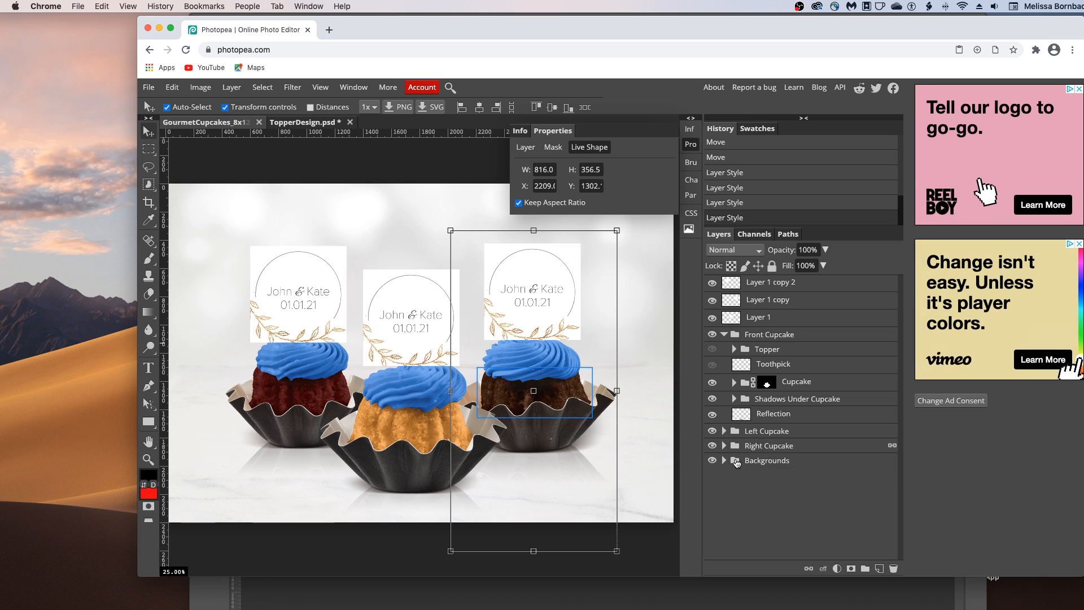
click(724, 461)
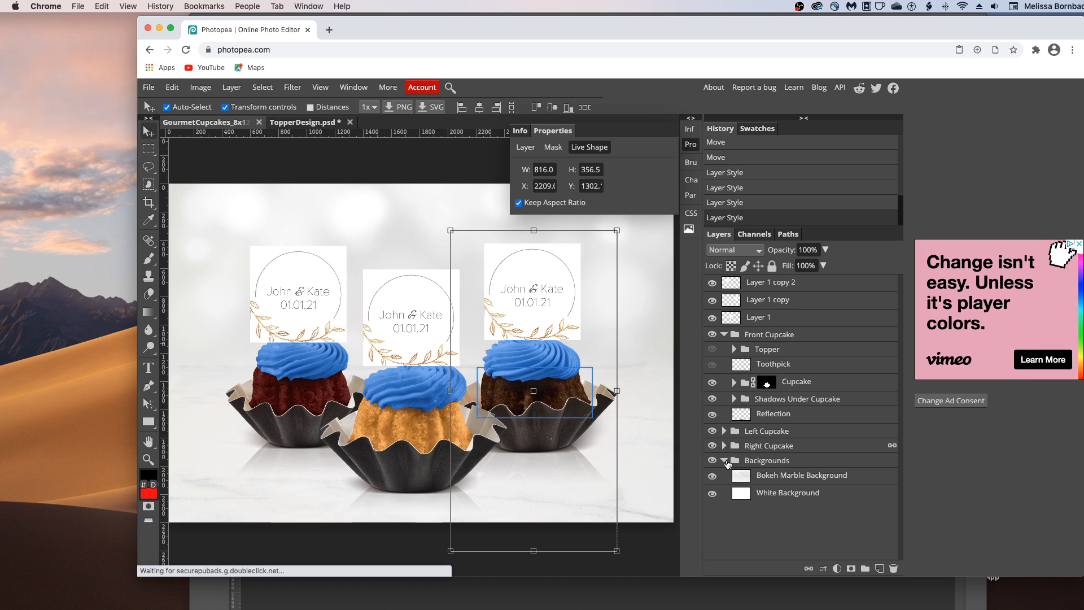
click(712, 477)
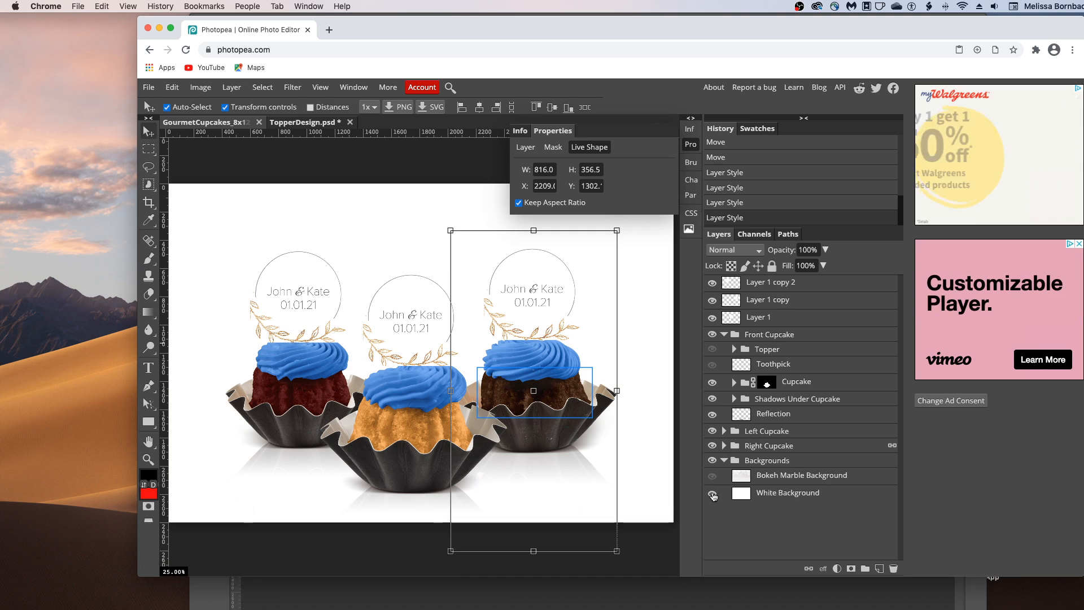
click(712, 477)
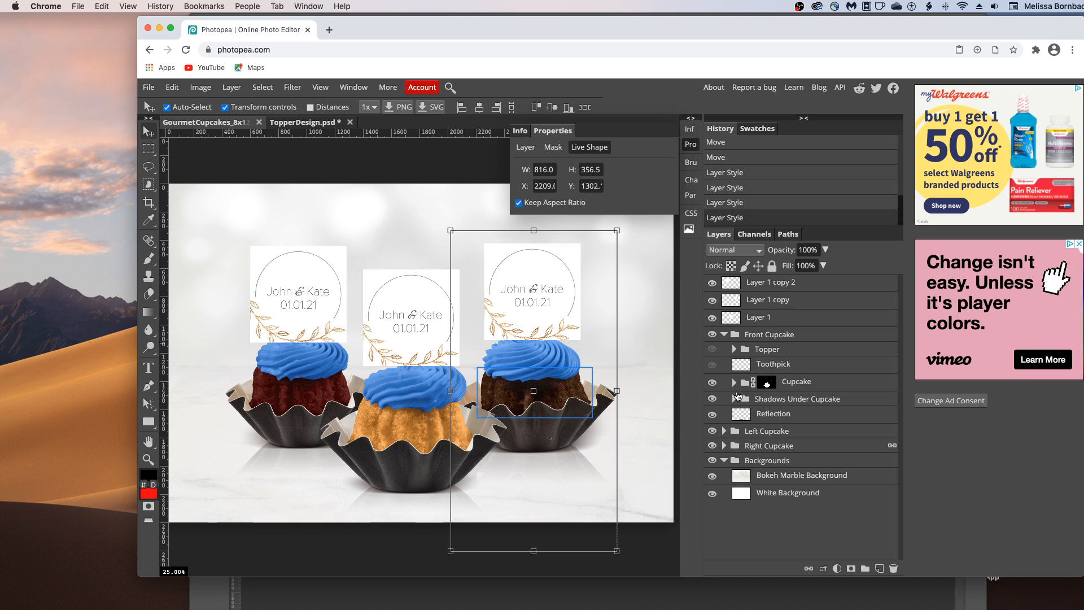
- Expand the front cupcake's Shadows Under Cupcake group, try its Cast Shadow layer at 39% opacity, and restore it to 100%
click(734, 399)
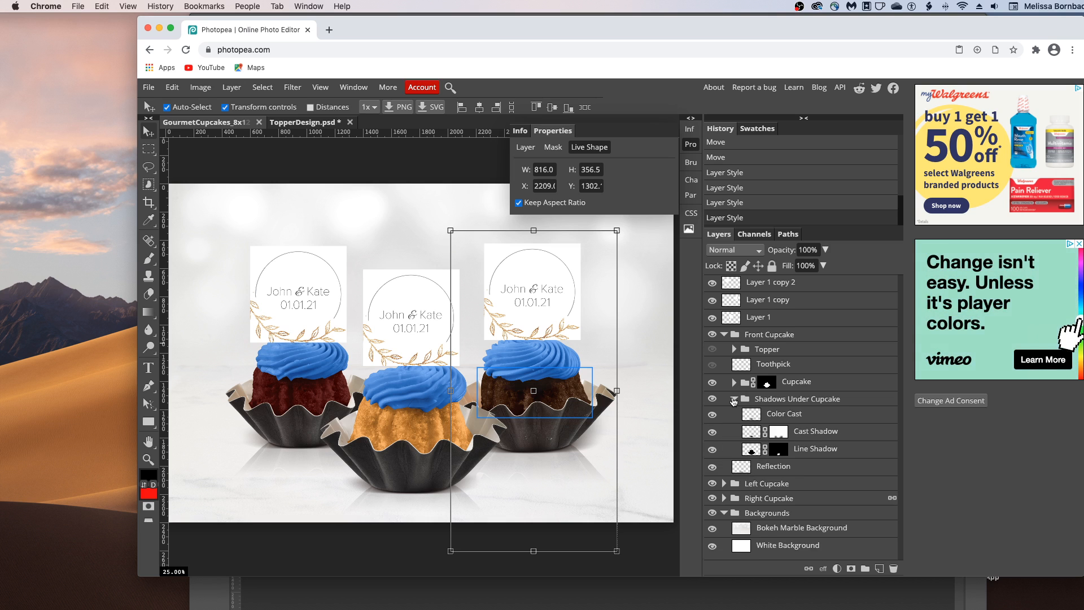
click(799, 431)
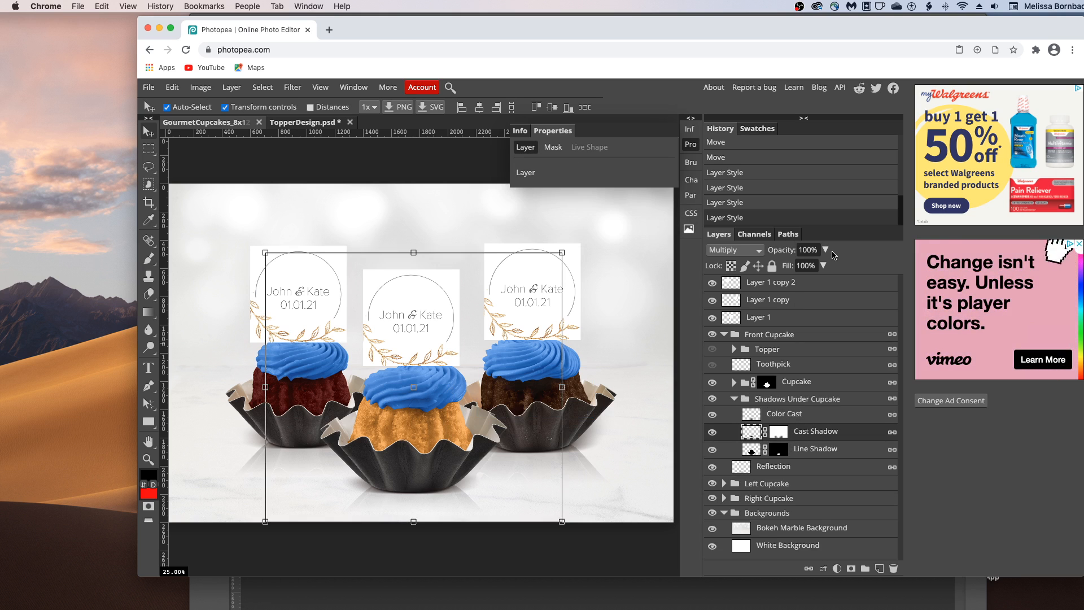
drag(826, 252, 795, 270)
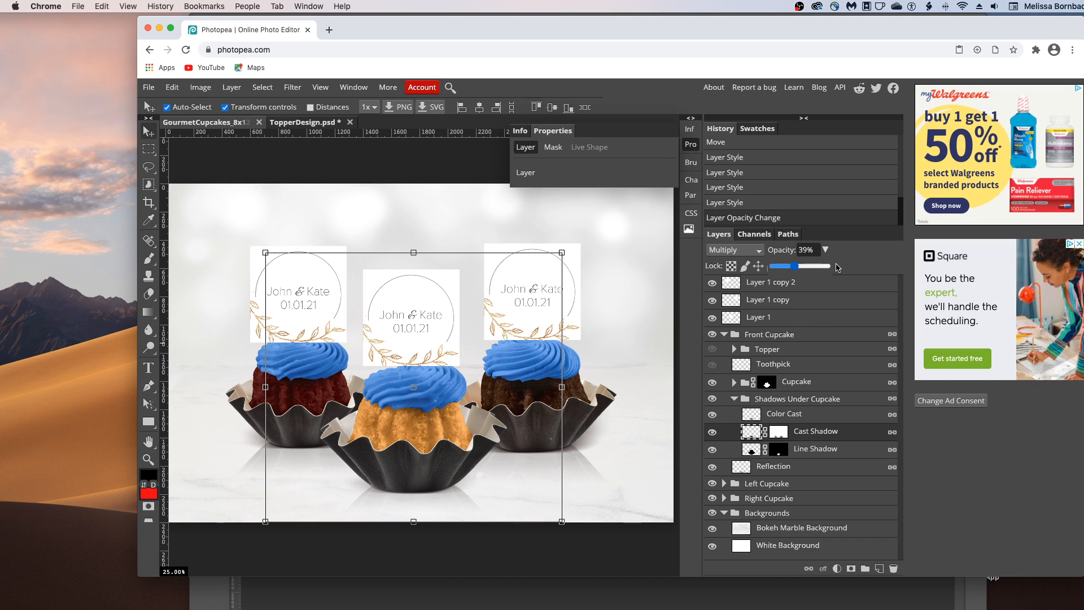
drag(836, 268, 838, 268)
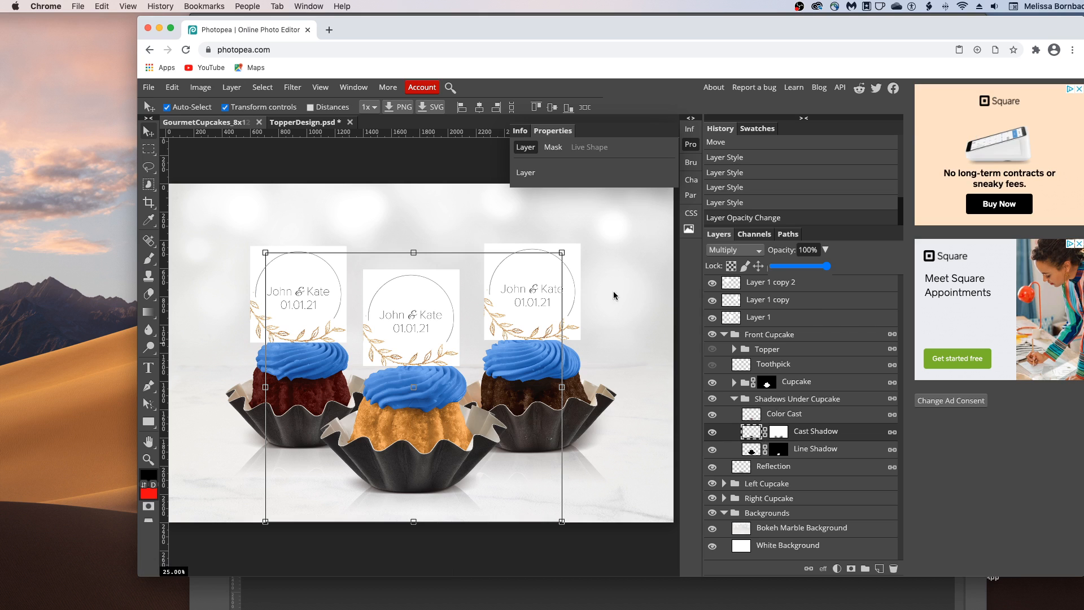
click(150, 88)
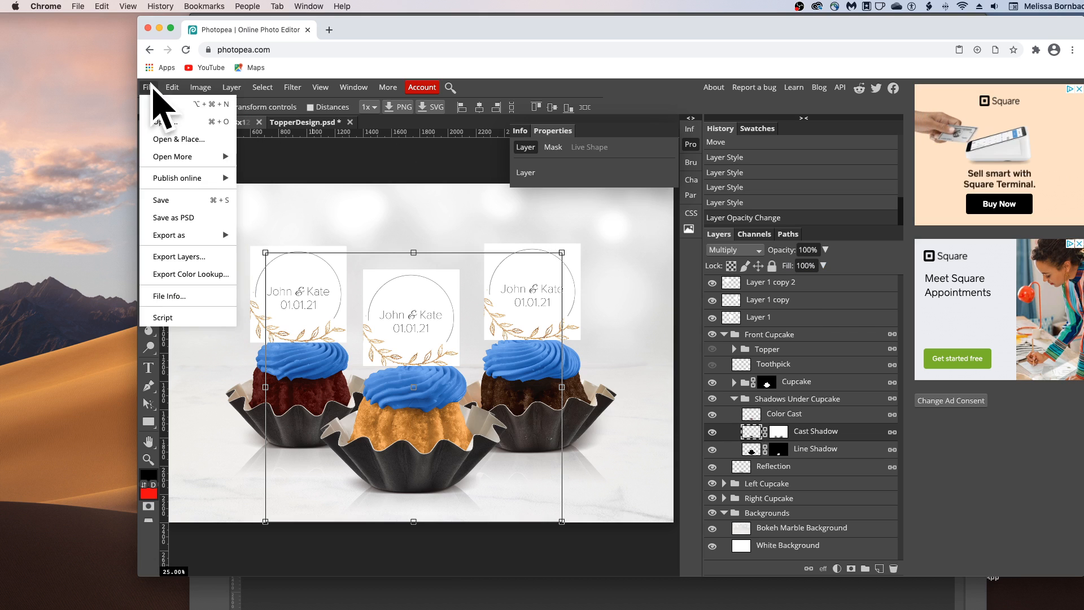
mouse_move(205, 236)
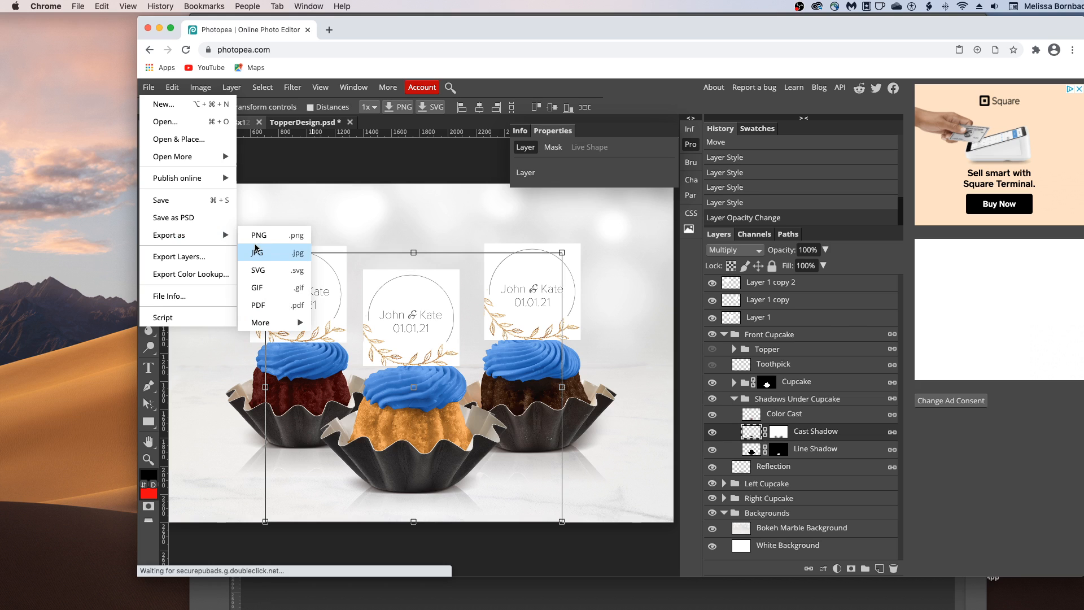
click(268, 150)
click(149, 87)
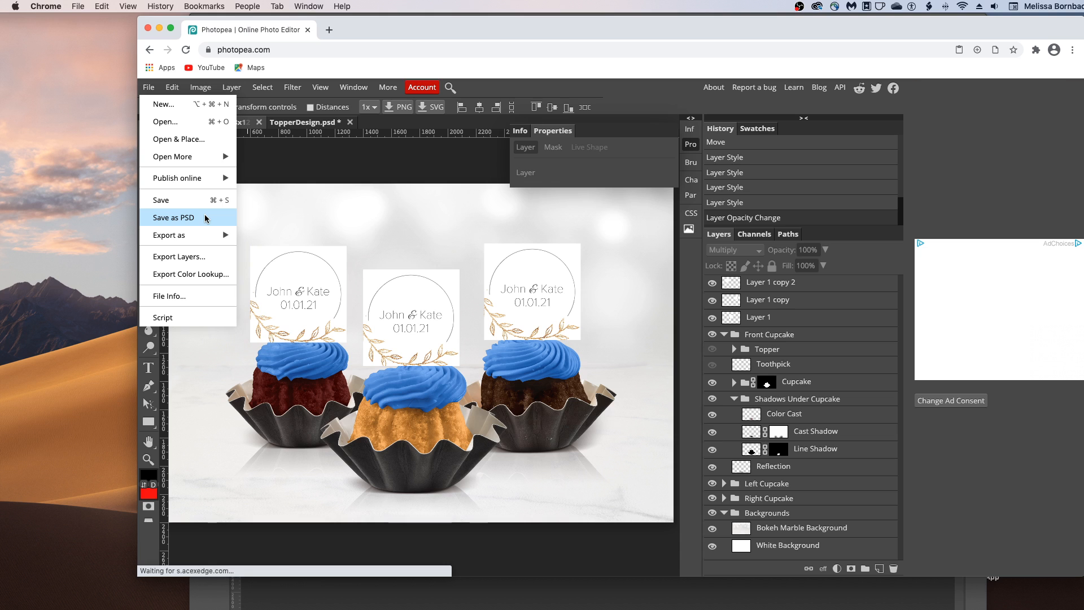
click(360, 167)
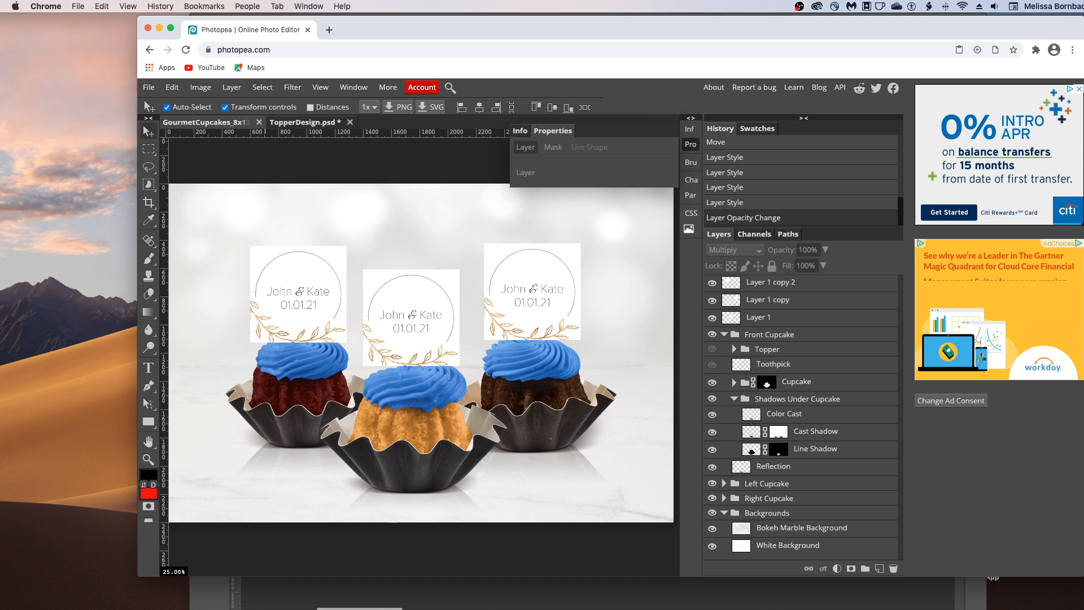
- Switch to Photoshop to show the MelissaBMockups.psd document
key(super+Tab)
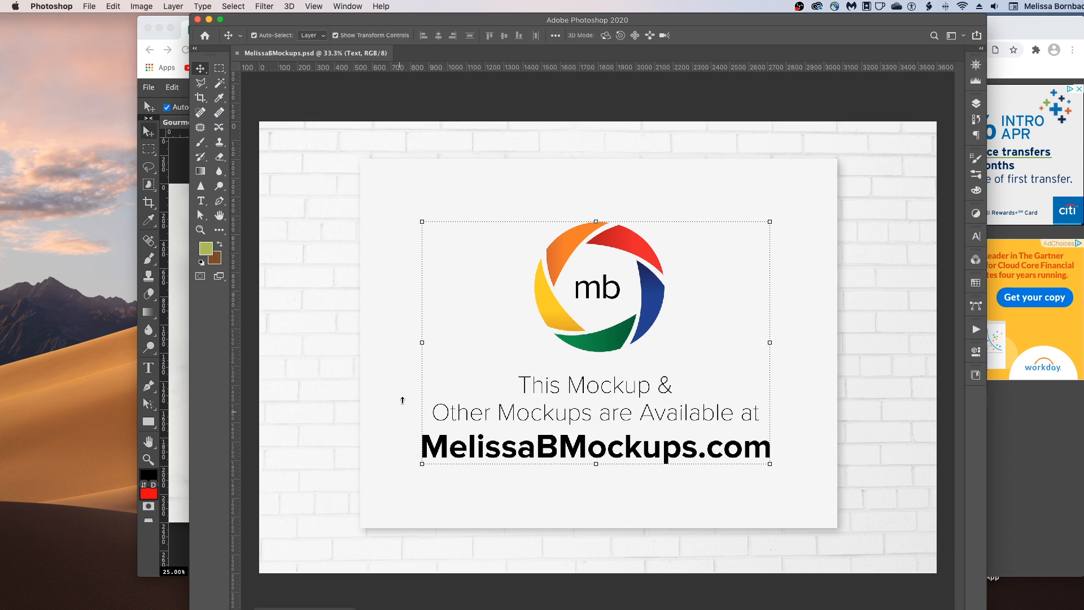